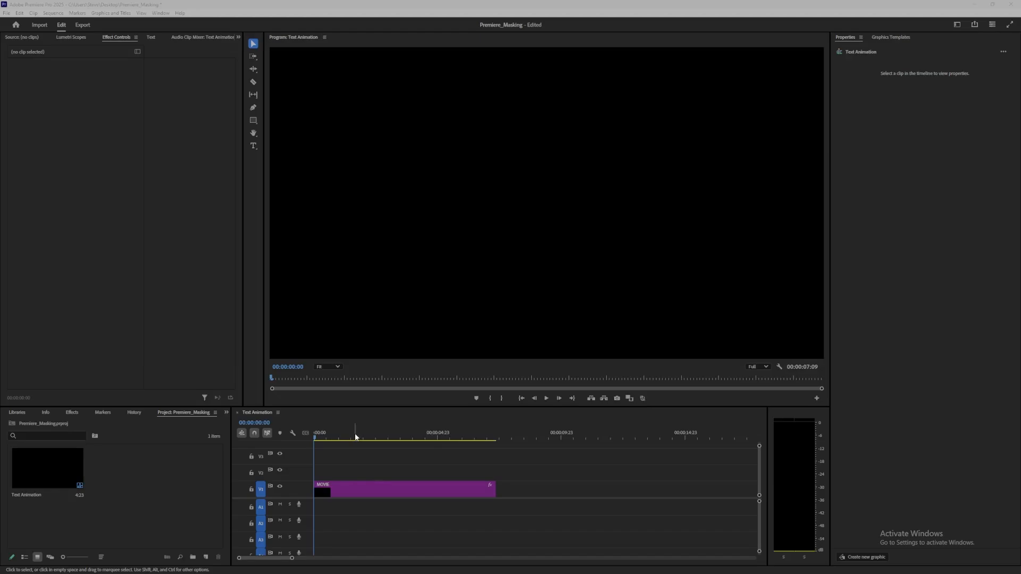
Play back the finished Text Animation sequence to preview the title effect
click(668, 480)
key(space)
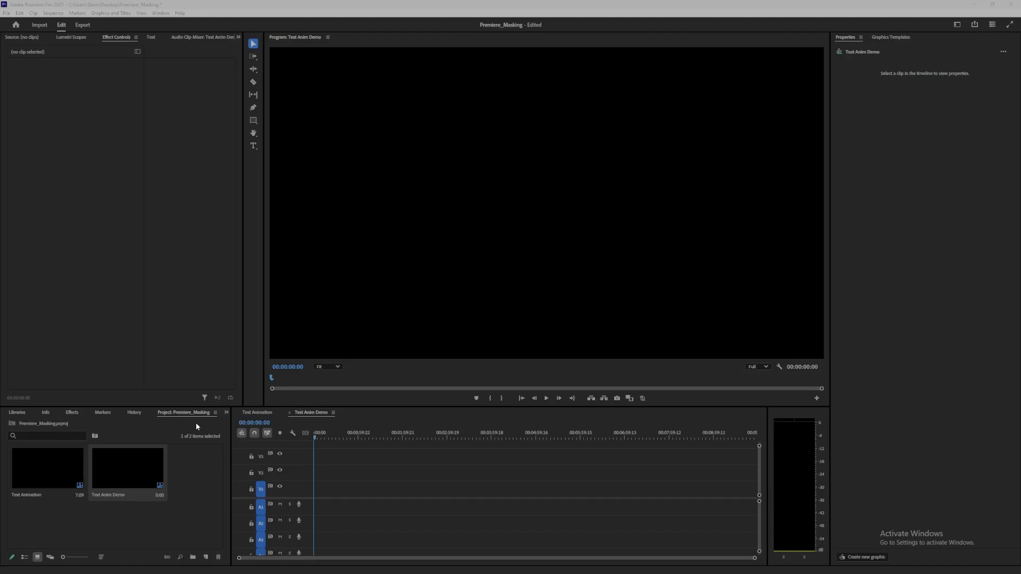
click(205, 557)
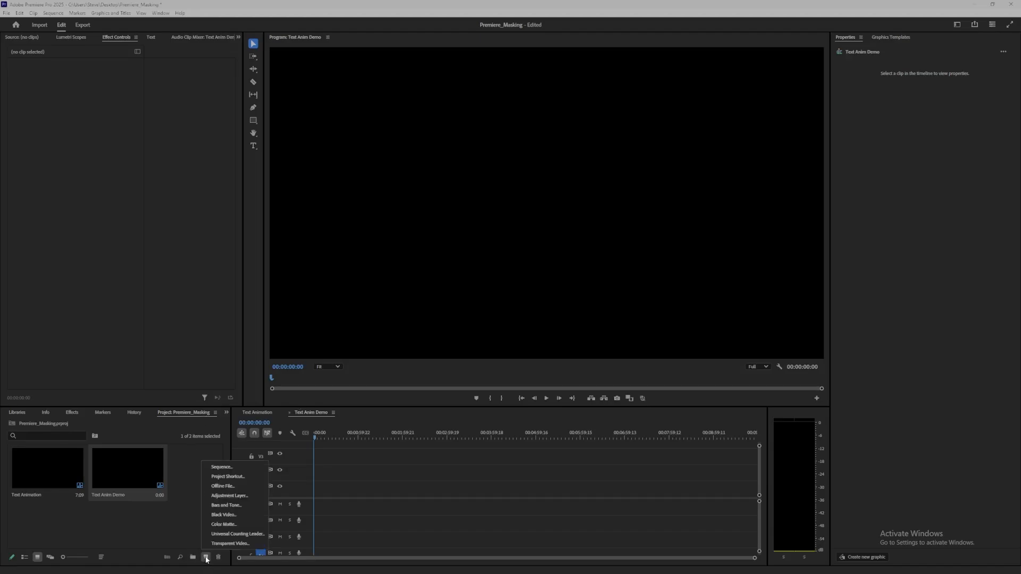
click(221, 467)
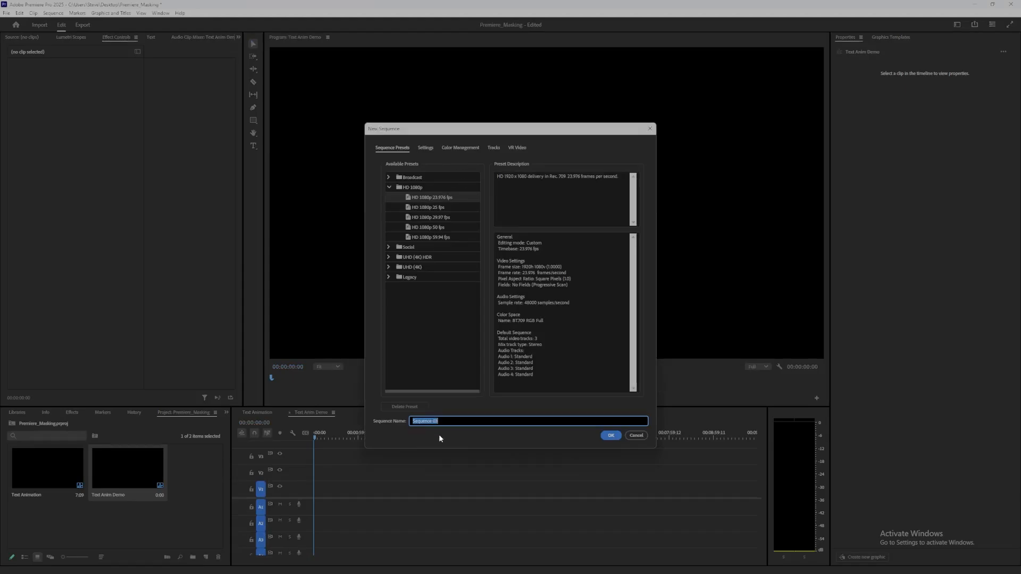
click(636, 435)
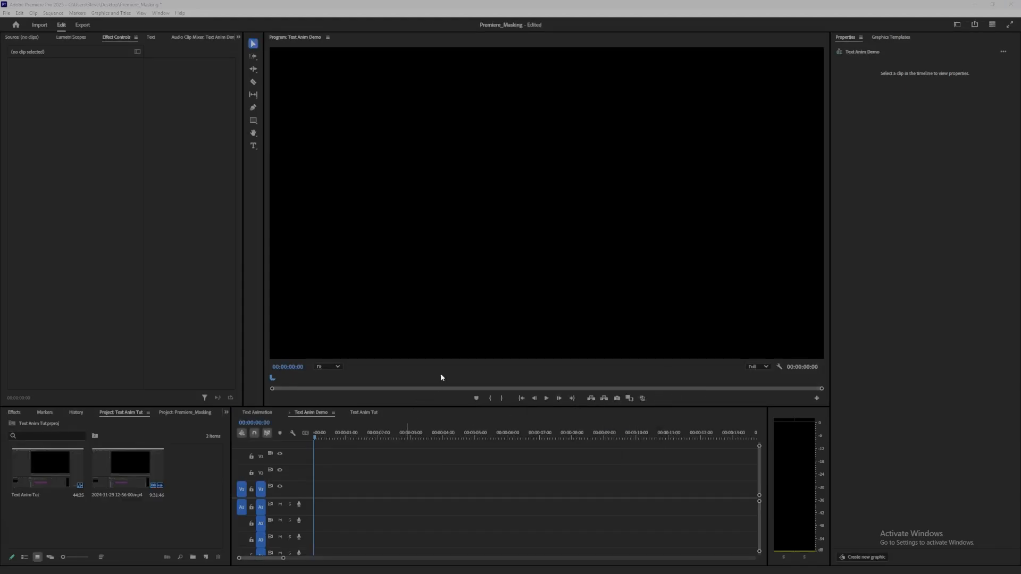
Add a text layer reading MOVIE in the upper middle of the frame at the start of the Text Anim Demo sequence
click(254, 146)
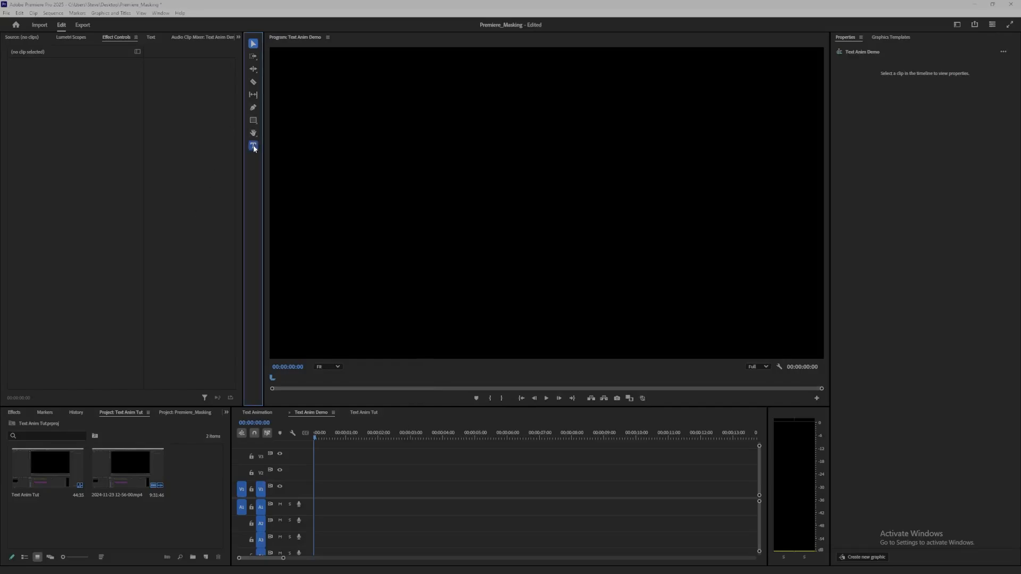
click(465, 185)
text(MO)
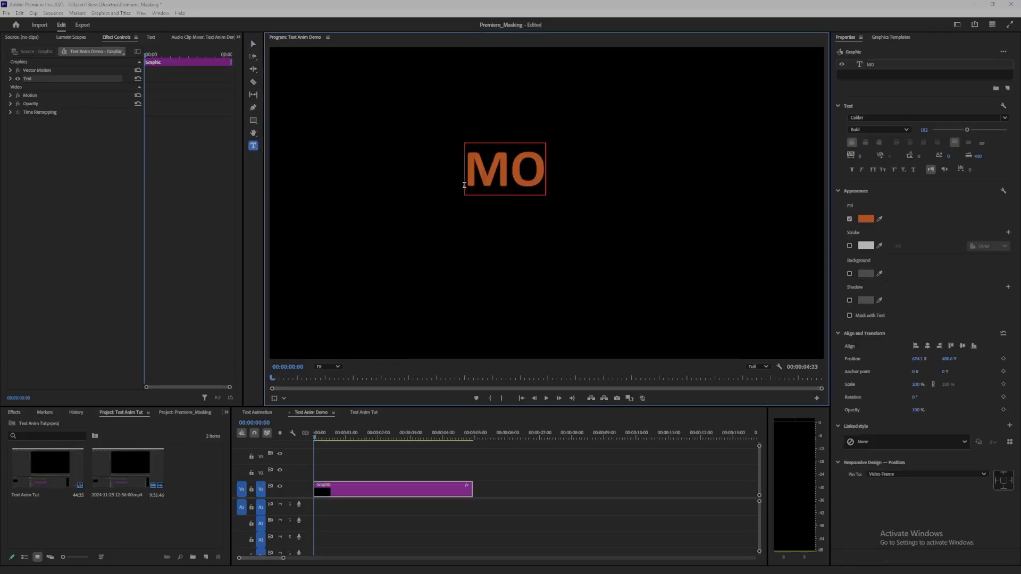
text(VIE)
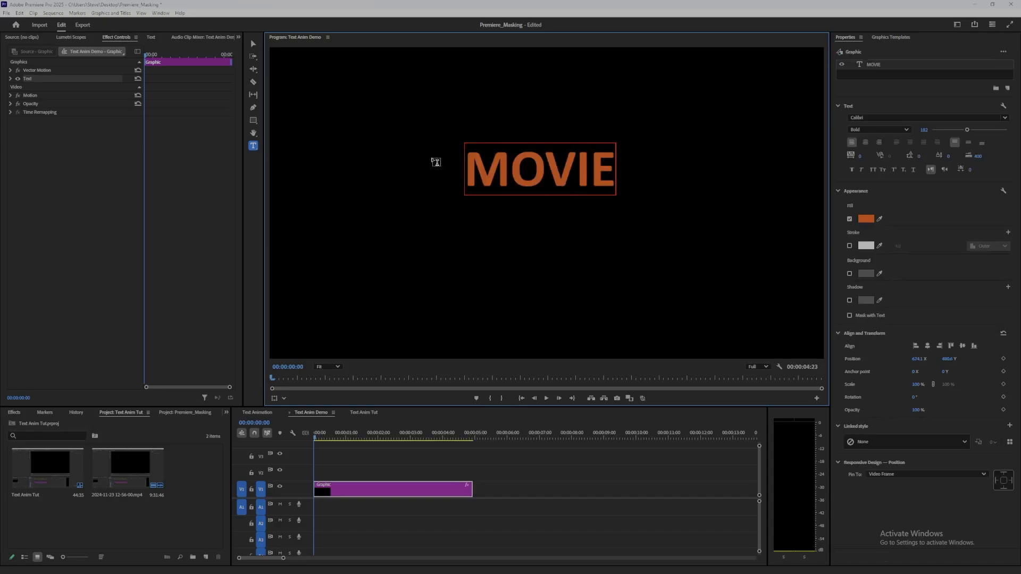
click(253, 44)
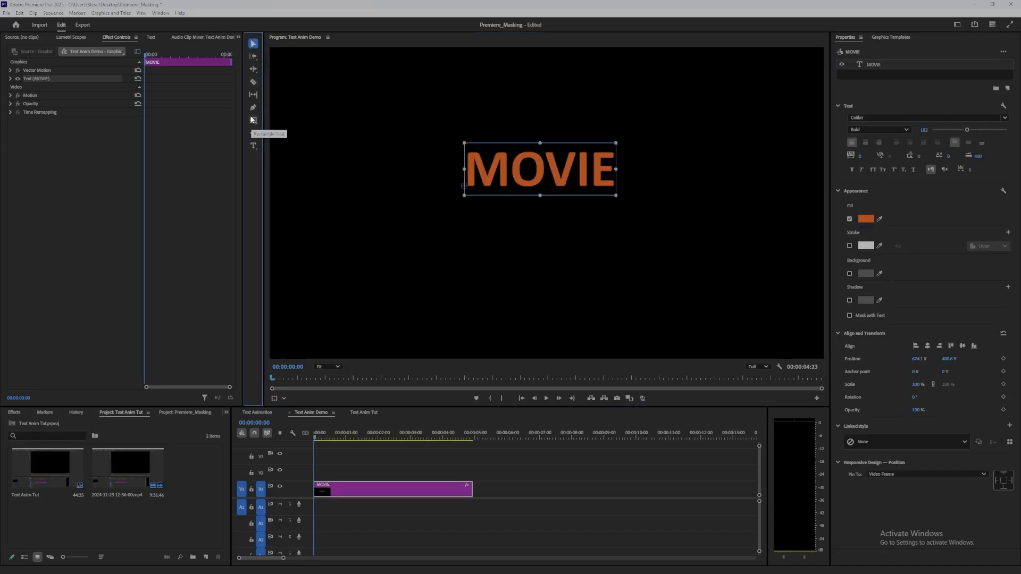
Draw a thin white rectangle about 498 by 36 pixels directly beneath the MOVIE text with the Rectangle tool
click(253, 121)
drag(468, 192, 610, 202)
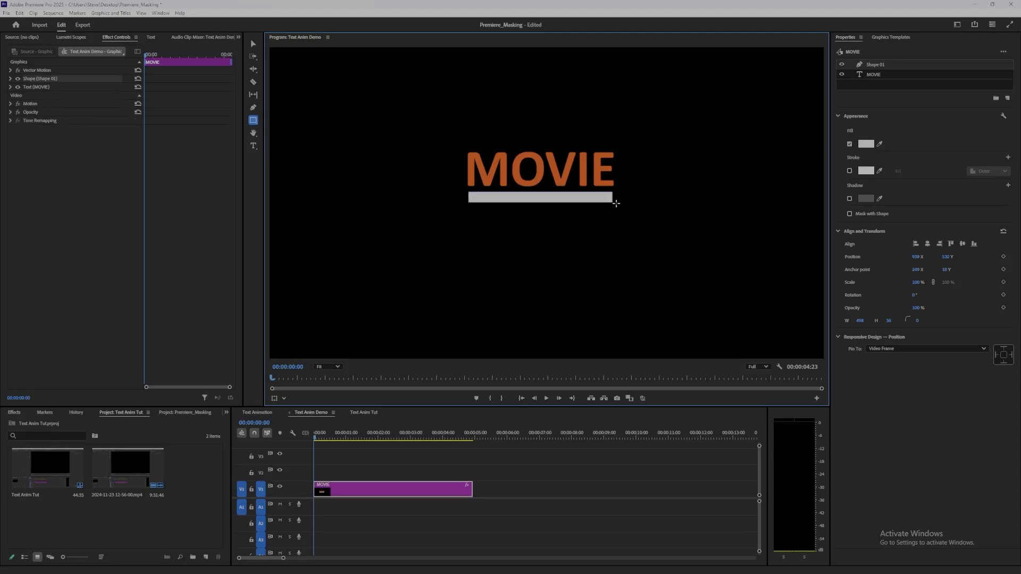
click(958, 24)
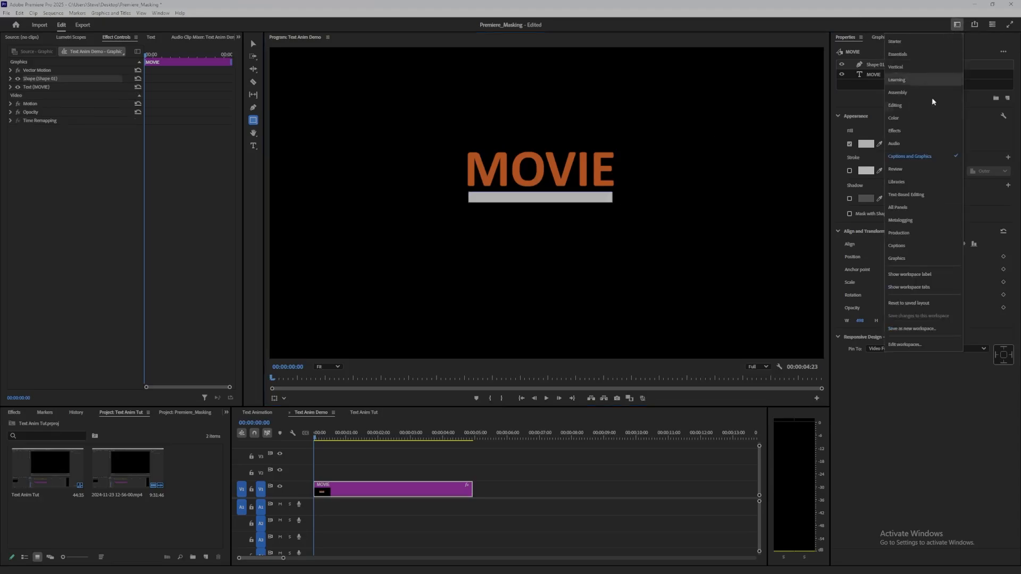
click(847, 4)
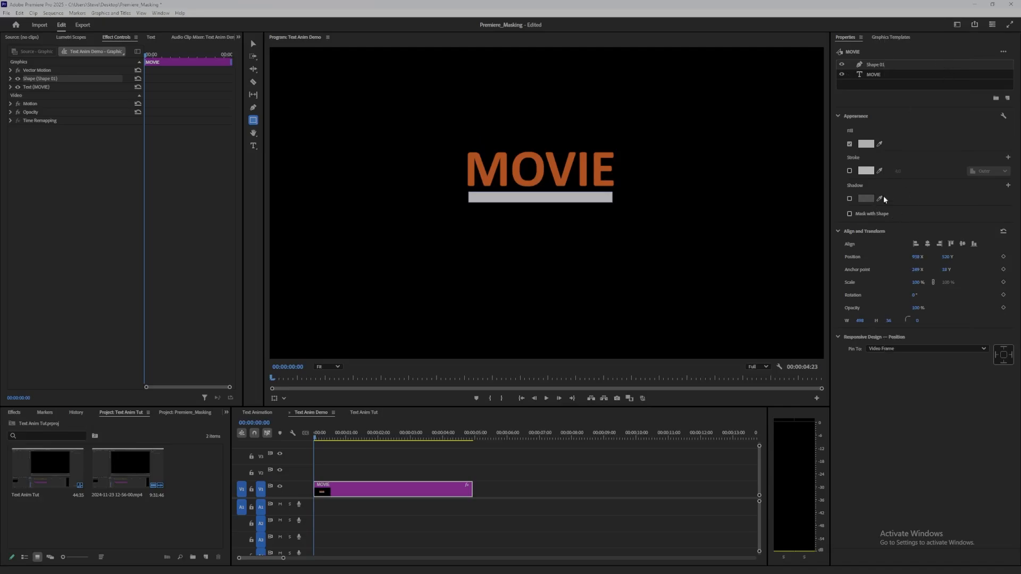
Reposition the white bar to line up with the MOVIE text above it, at about 935, 514
click(253, 43)
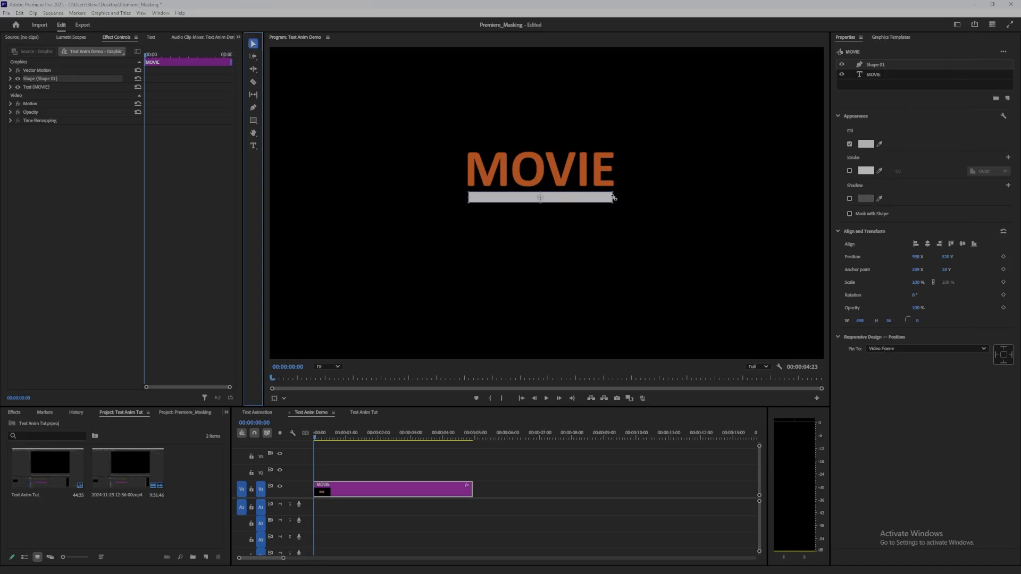
drag(614, 196, 595, 196)
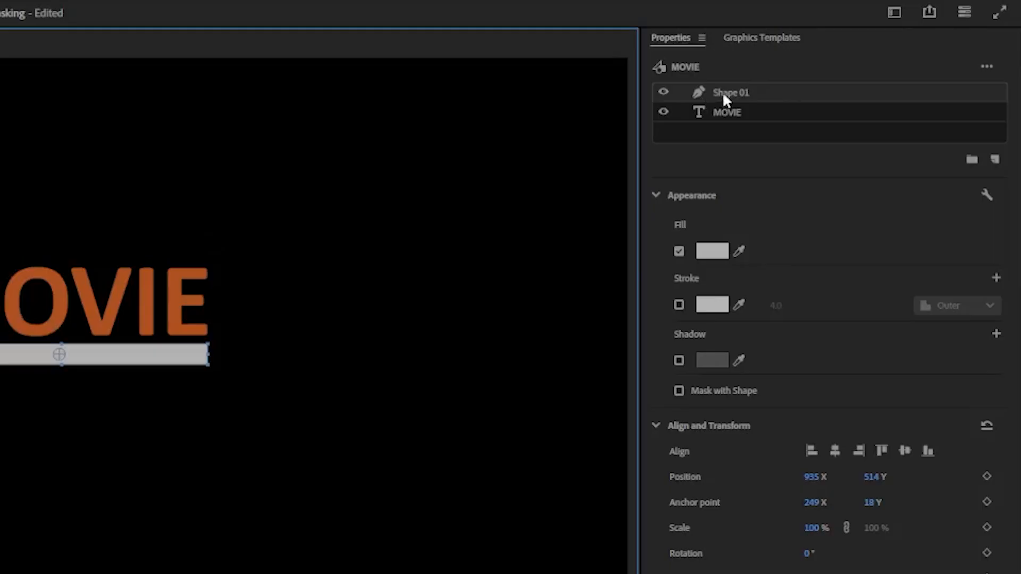
Rename the rectangle's shape layer as Line
double_click(872, 65)
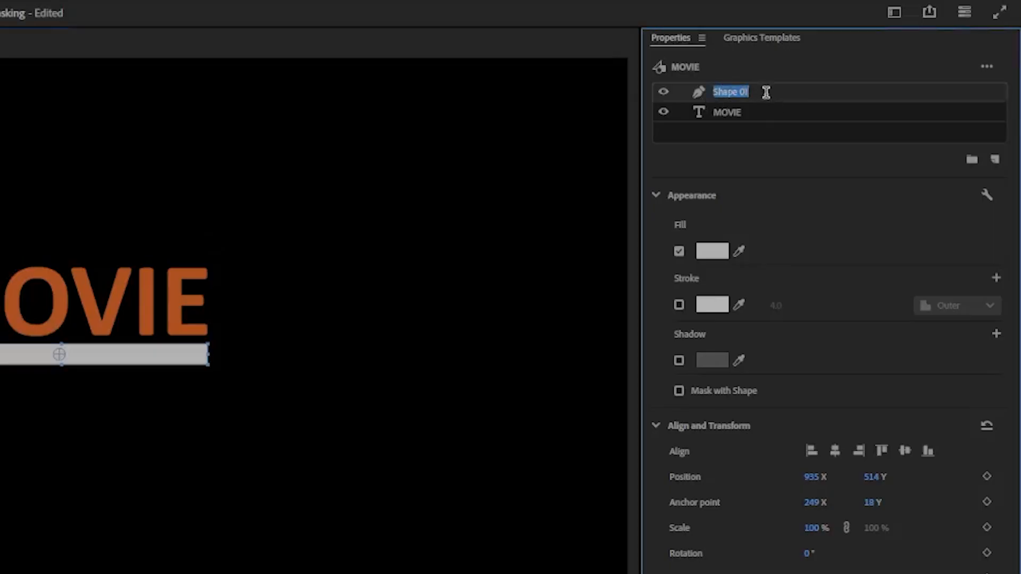
text(Line)
key(Return)
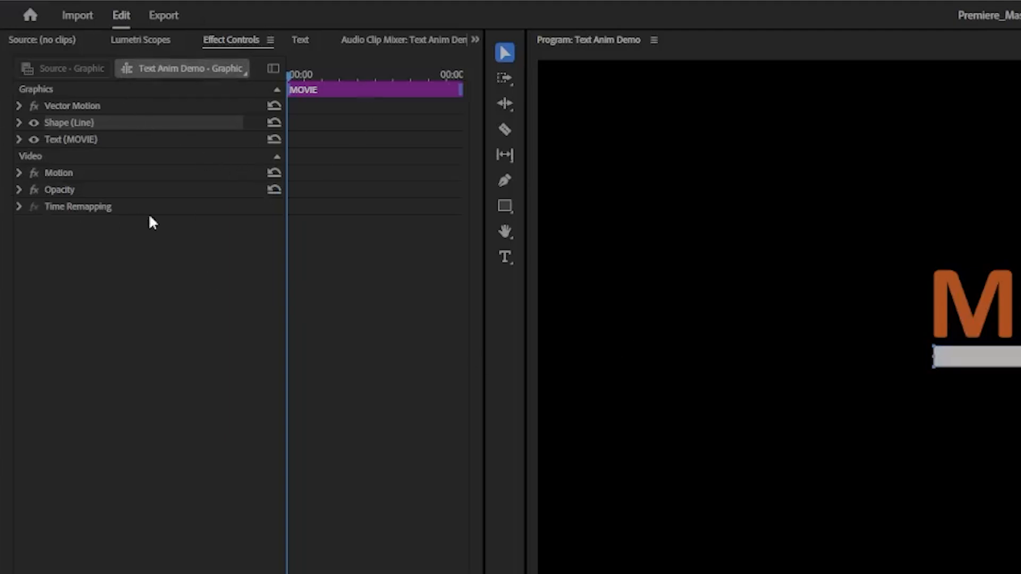
Add a four-point polygon mask to the Line shape, then widen and move it so it encloses the whole bar
click(18, 123)
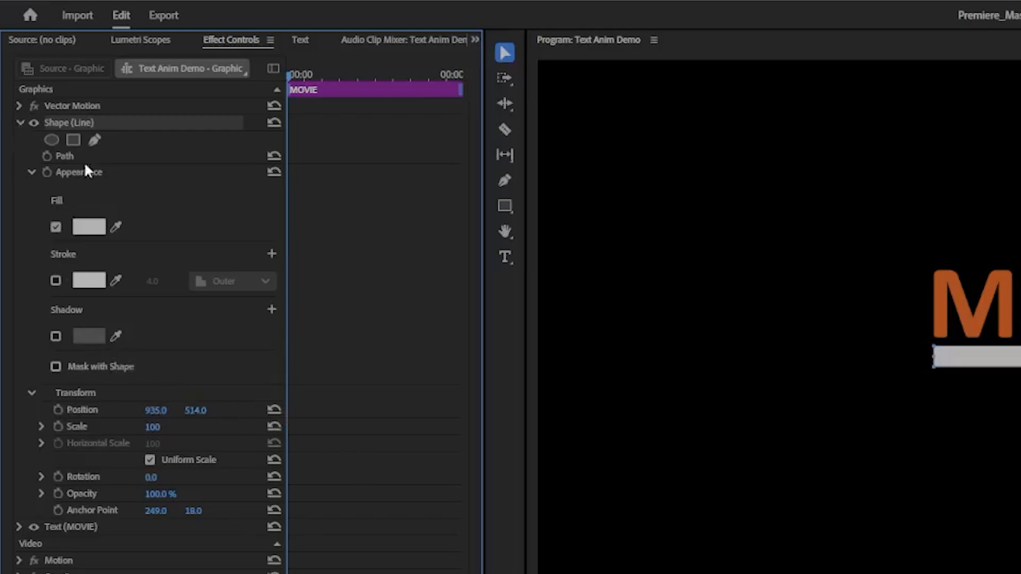
click(73, 140)
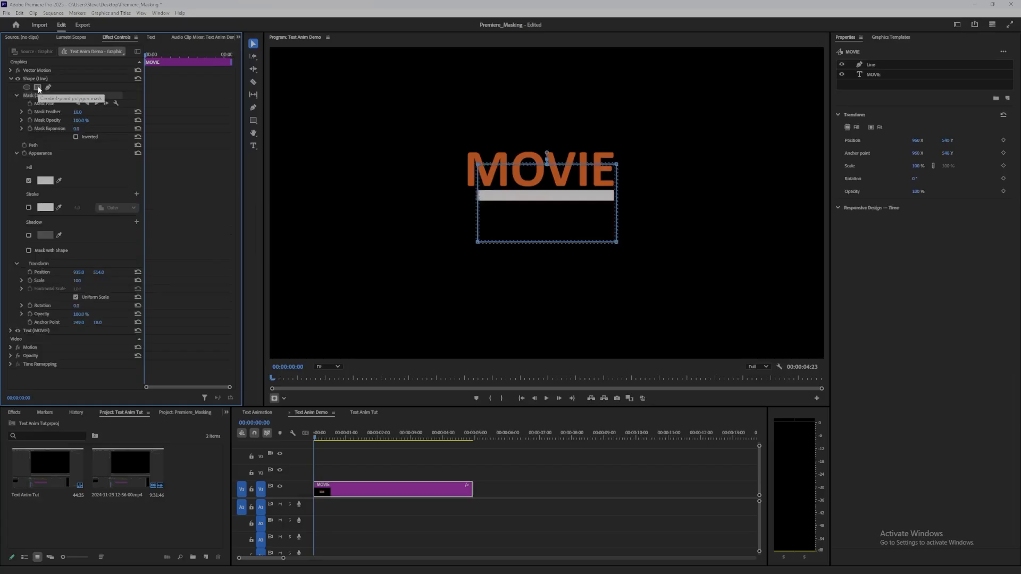
drag(477, 164, 445, 165)
drag(477, 242, 447, 242)
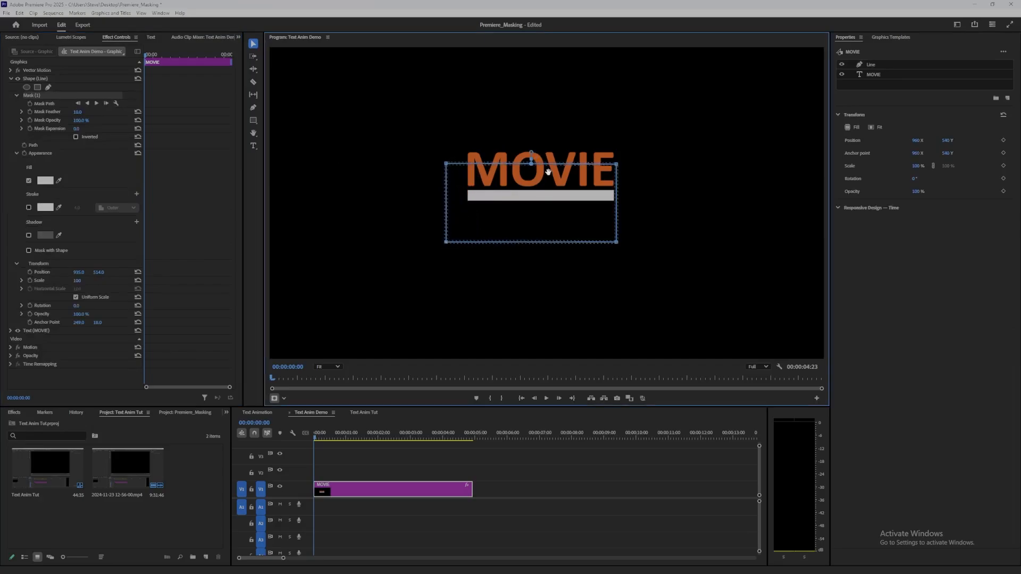
drag(549, 173, 557, 192)
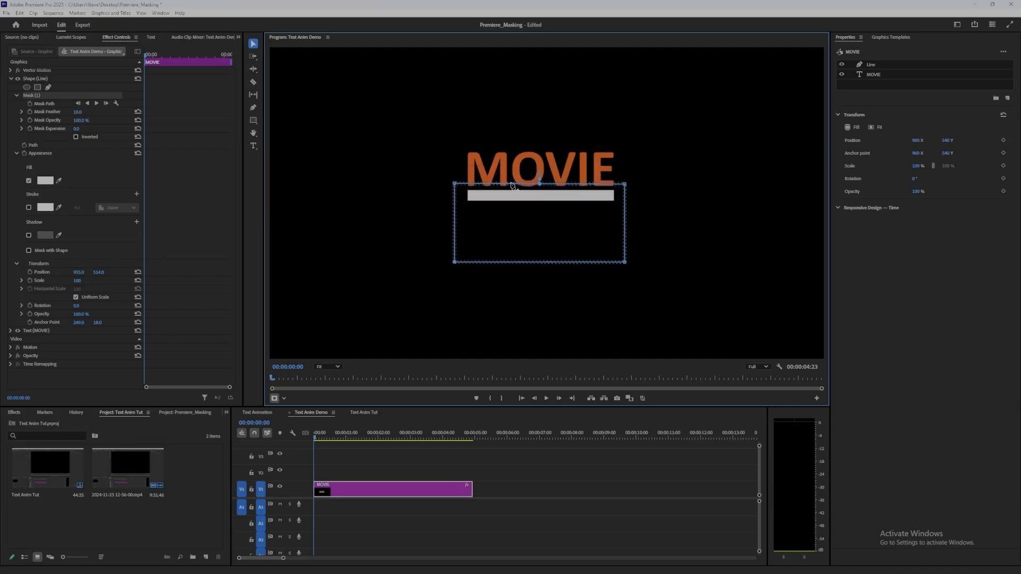
Set a first Mask Path keyframe for the Line shape slightly before the one-second mark
click(315, 437)
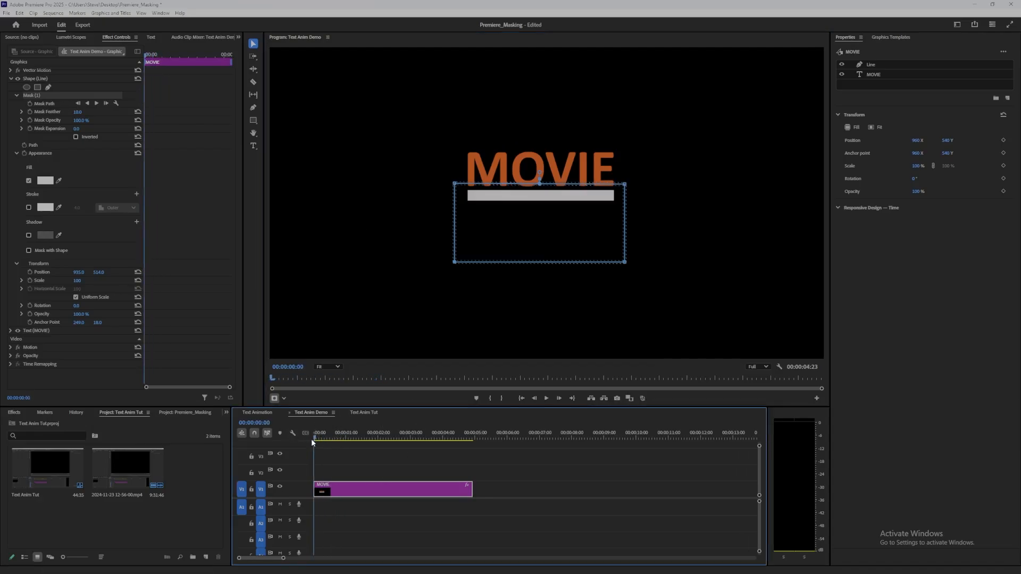
drag(316, 439, 343, 441)
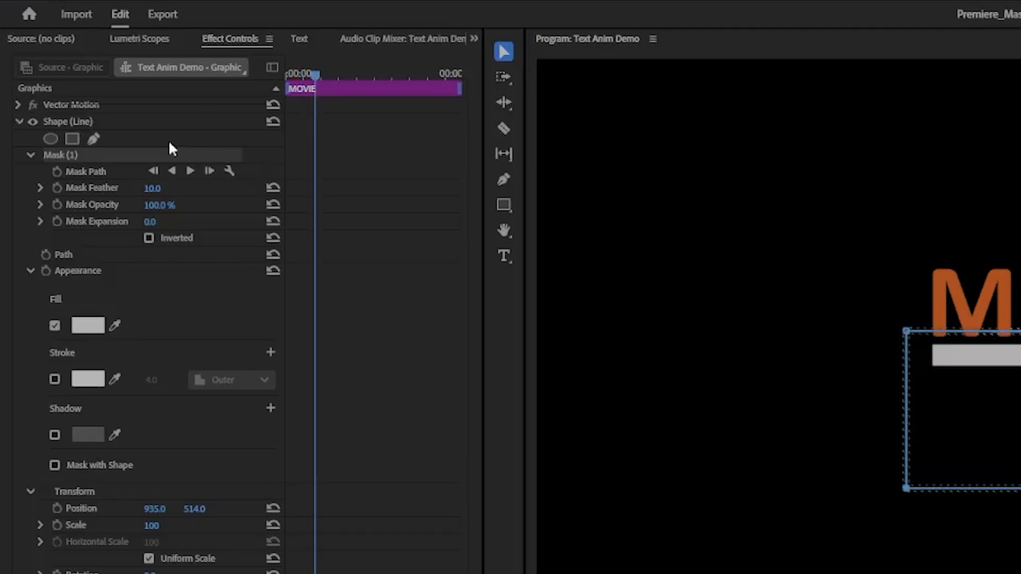
click(56, 172)
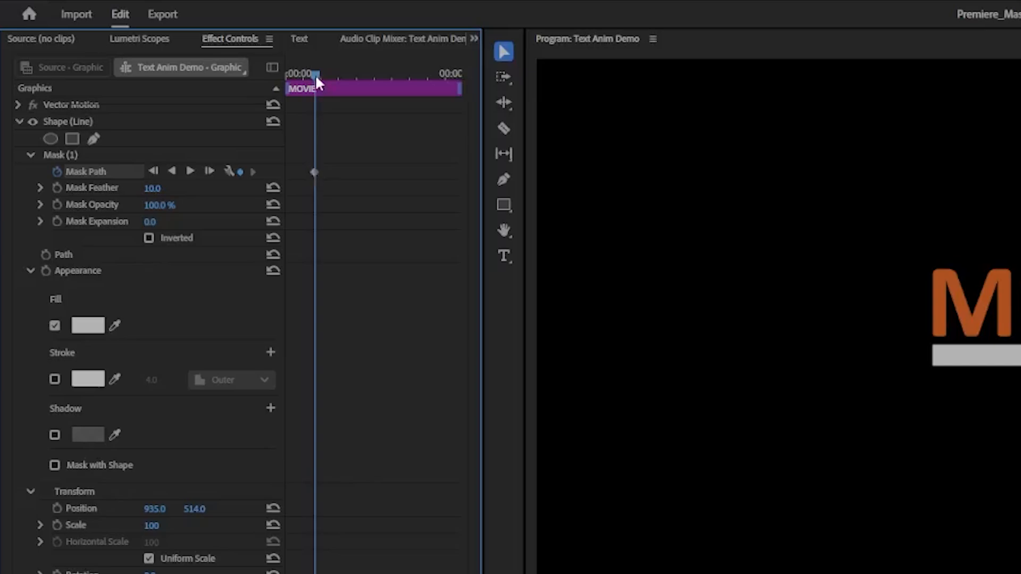
Add a Mask Path keyframe at 00:00:00:00 with the Line shape's mask moved left, completely clear of the bar
drag(314, 75, 276, 78)
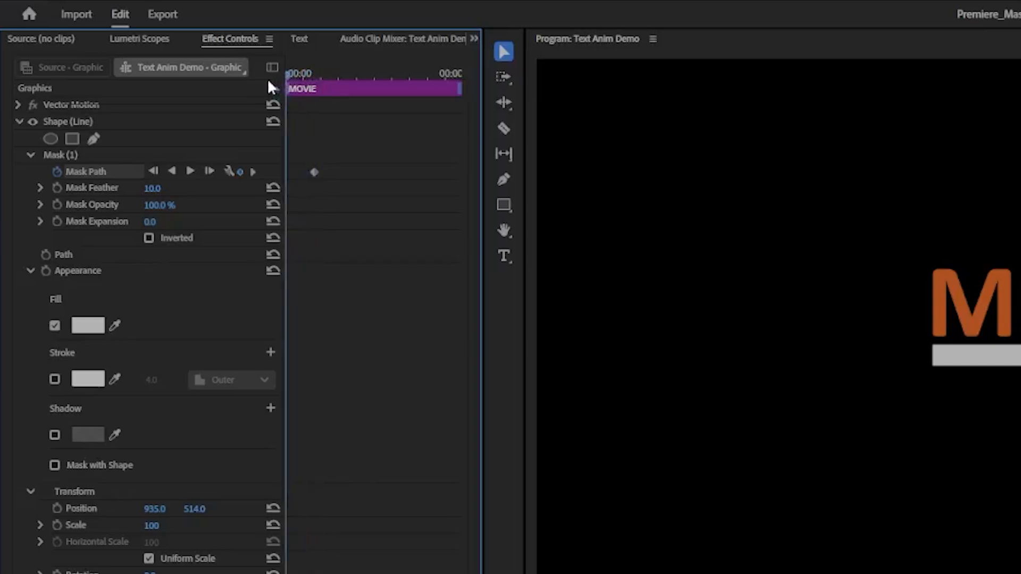
click(240, 172)
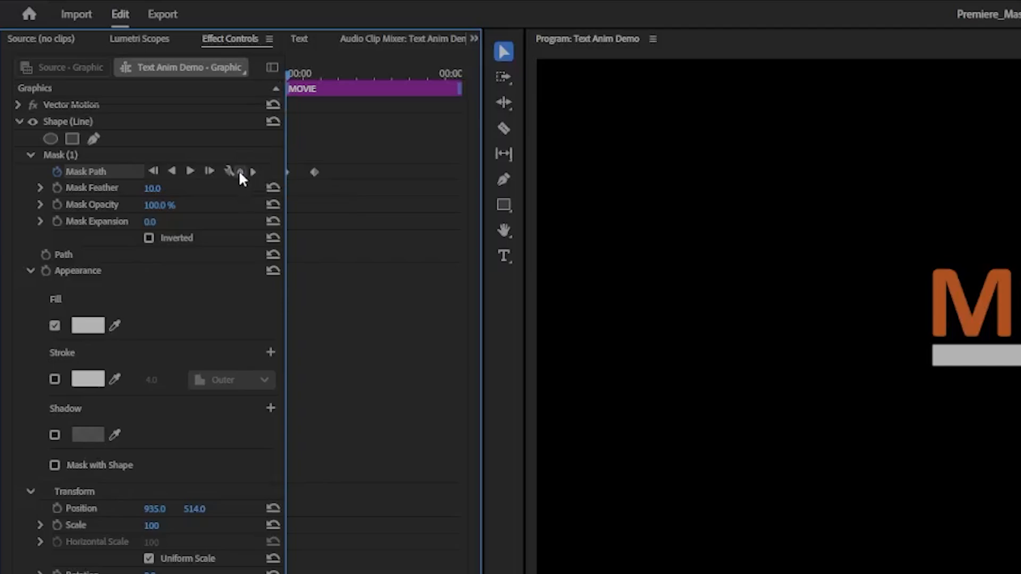
click(73, 155)
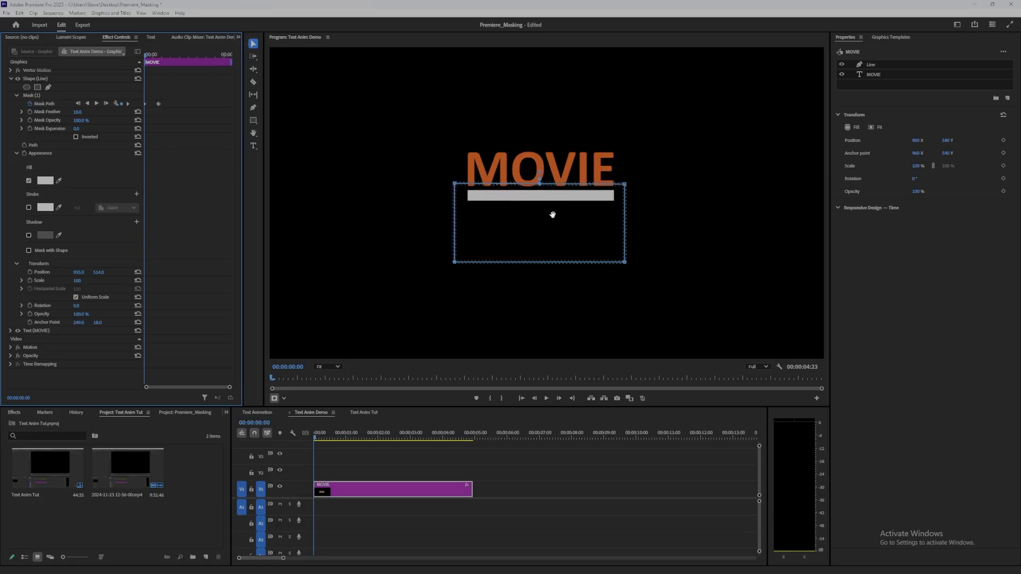
drag(565, 212, 375, 214)
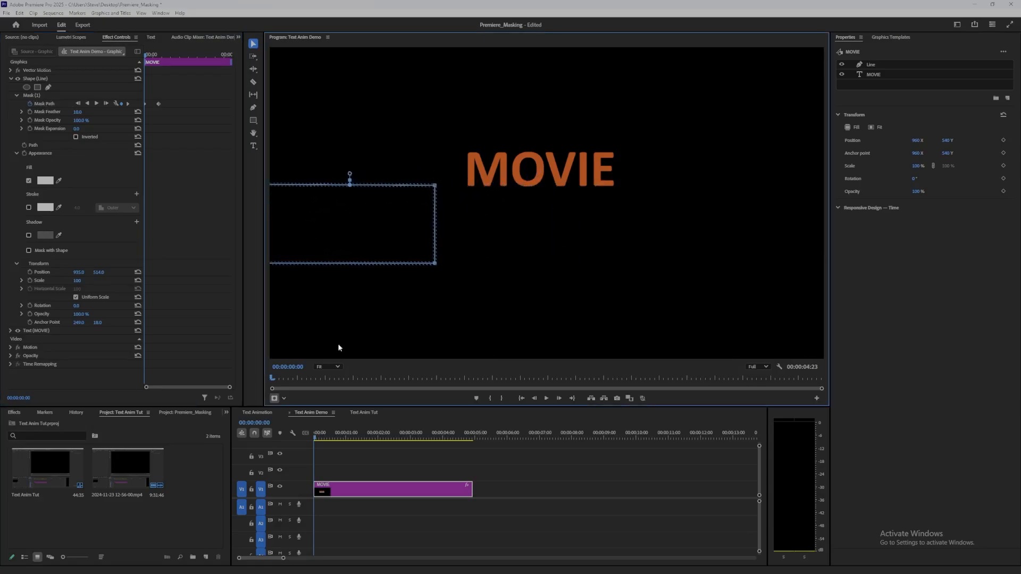
mouse_move(315, 439)
mouse_down()
mouse_move(351, 439)
mouse_move(308, 439)
mouse_up()
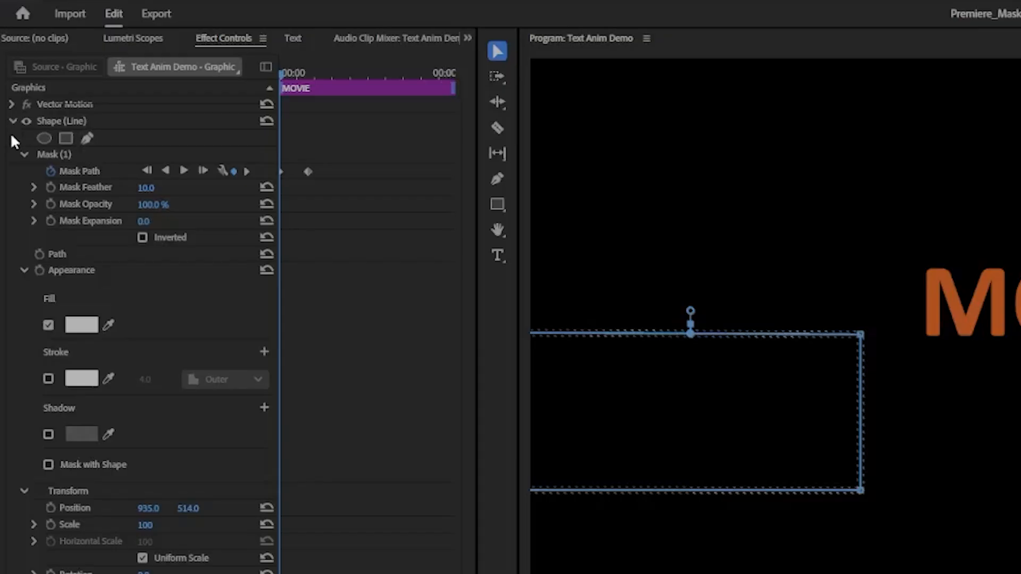
Add a four-point polygon mask to the MOVIE text and widen it leftward past the letter M
click(12, 121)
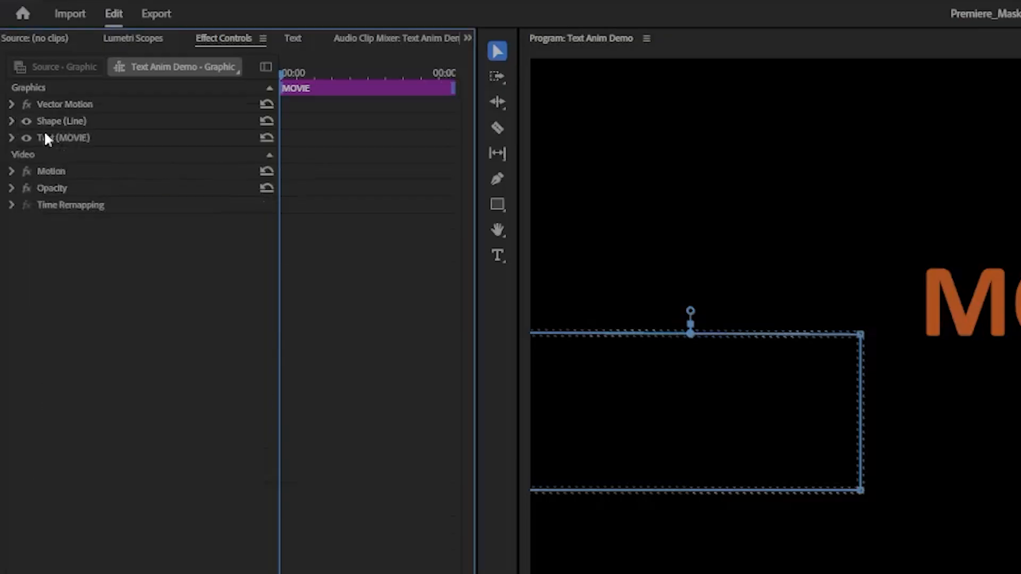
click(11, 139)
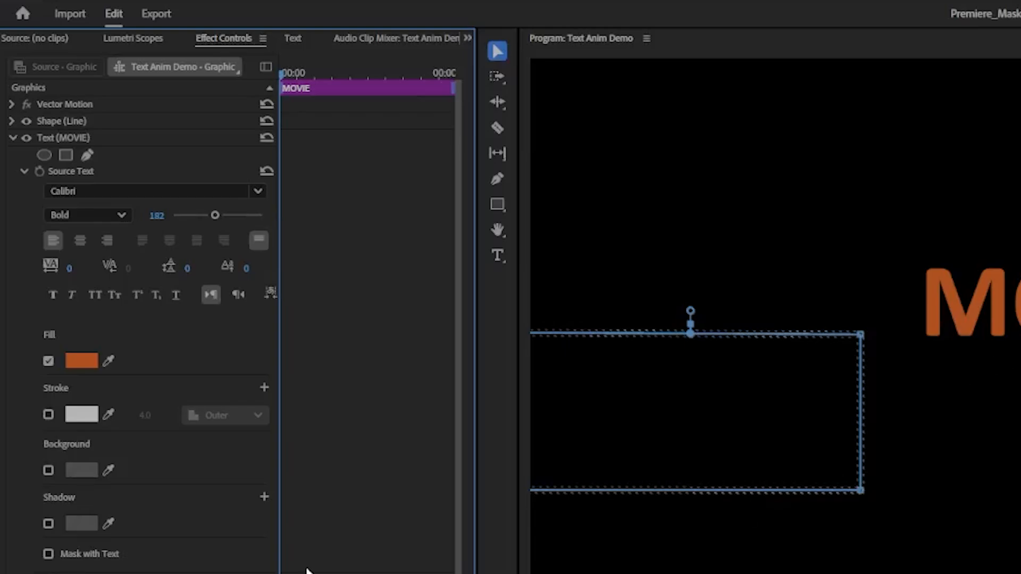
click(64, 156)
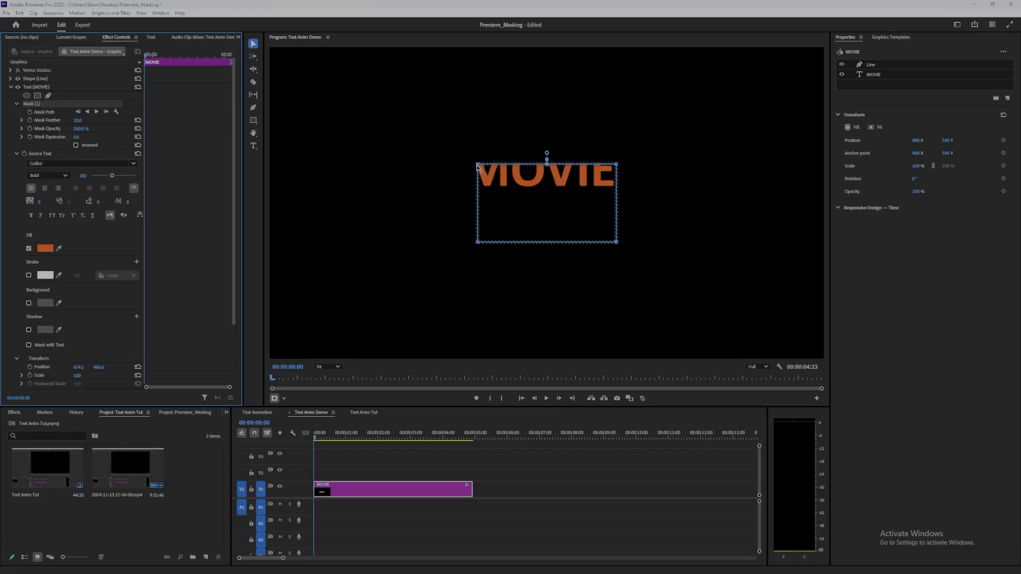
drag(477, 163, 442, 165)
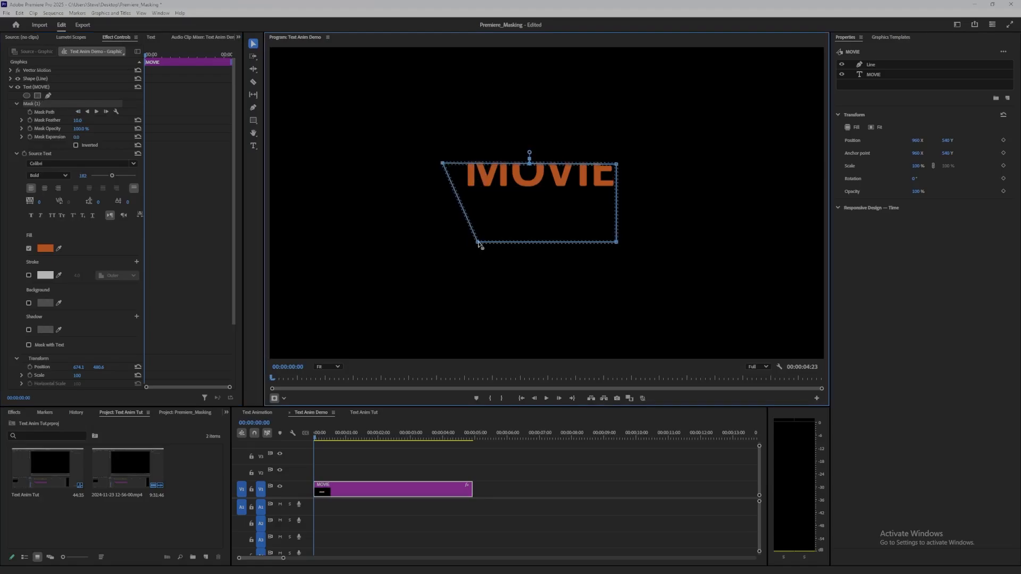
drag(477, 242, 445, 244)
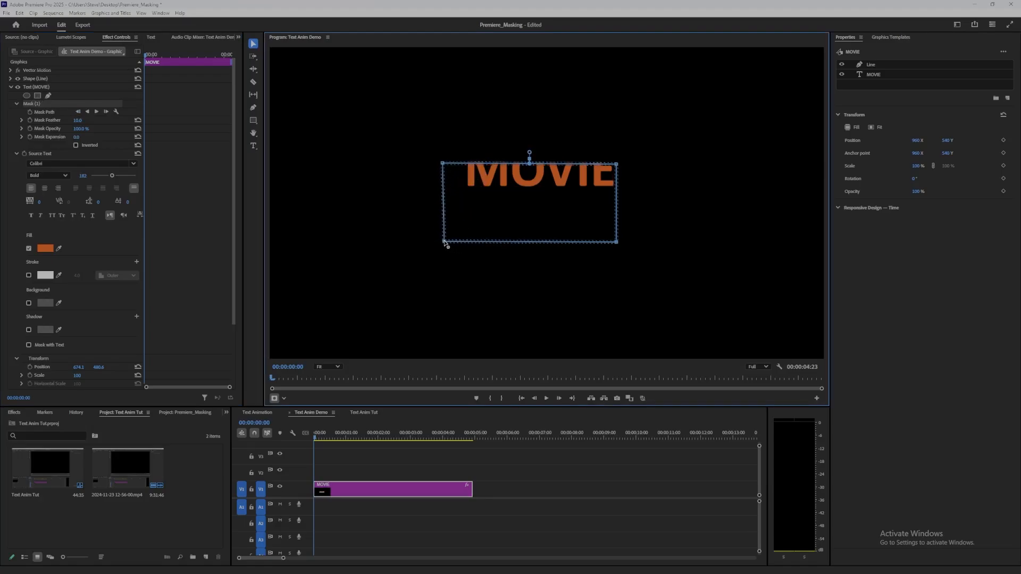
Position the text mask around the whole word MOVIE, with its lower edge over the white bar as seen at 00:00:00:22
drag(542, 183, 552, 141)
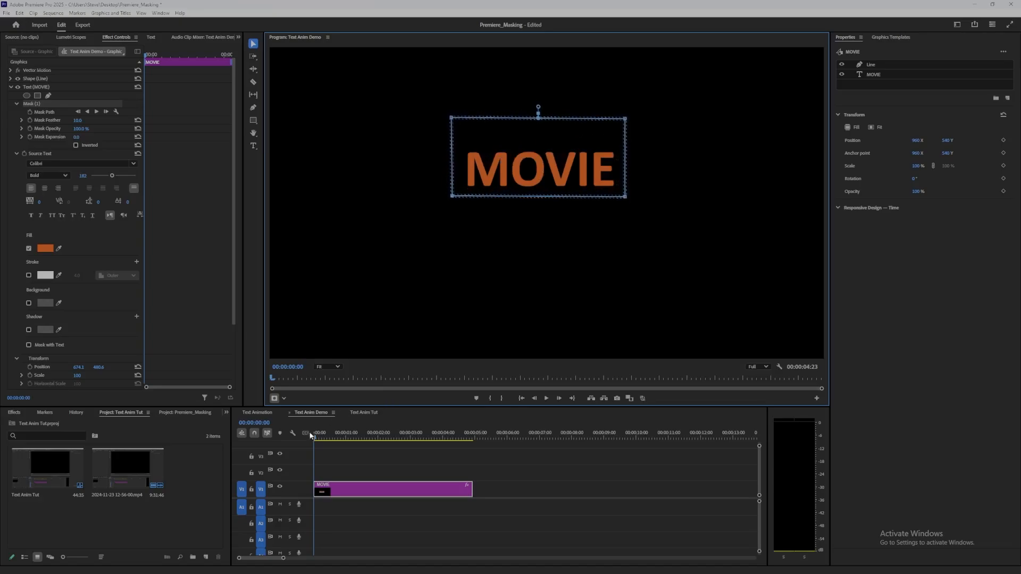
drag(315, 437, 343, 437)
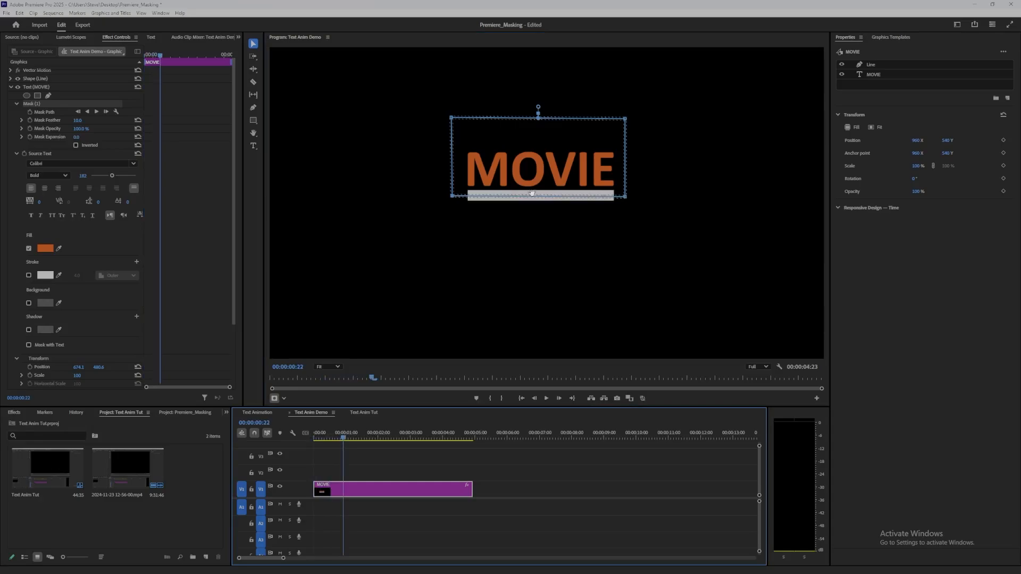
drag(547, 137, 547, 134)
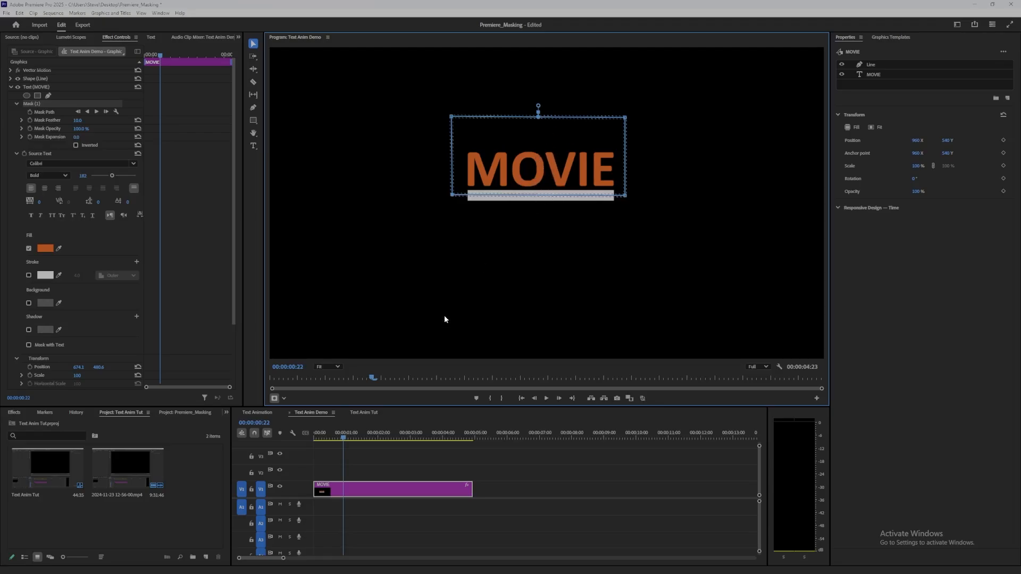
Enable Position keyframing for the MOVIE text with its current placement and set that keyframe at 00:00:02:00
mouse_move(343, 438)
mouse_down()
mouse_move(321, 442)
mouse_move(378, 442)
mouse_move(319, 436)
mouse_move(372, 439)
mouse_move(324, 437)
mouse_move(351, 439)
mouse_up()
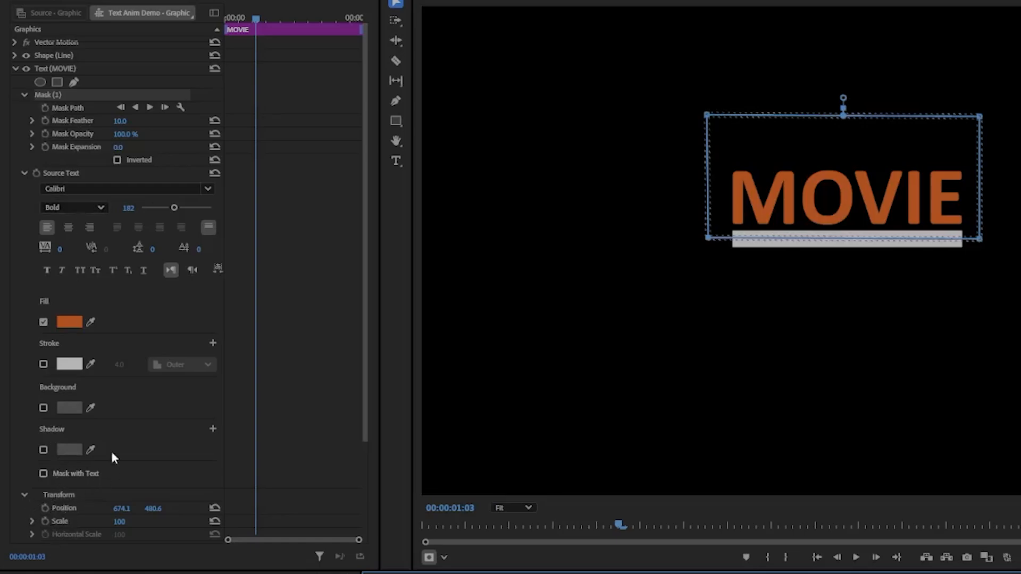
scroll(113, 459, down, 1)
scroll(119, 424, down, 1)
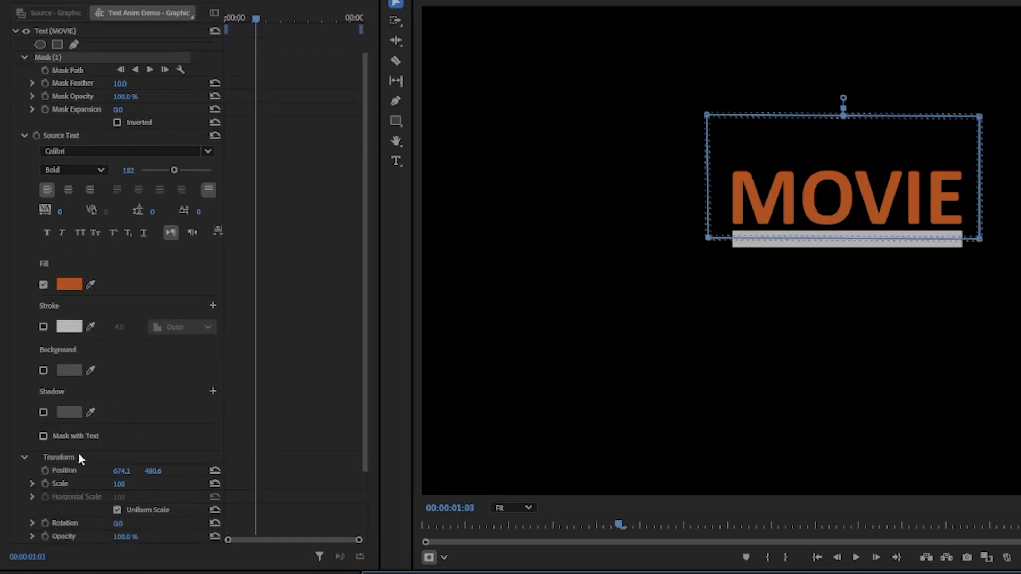
click(45, 470)
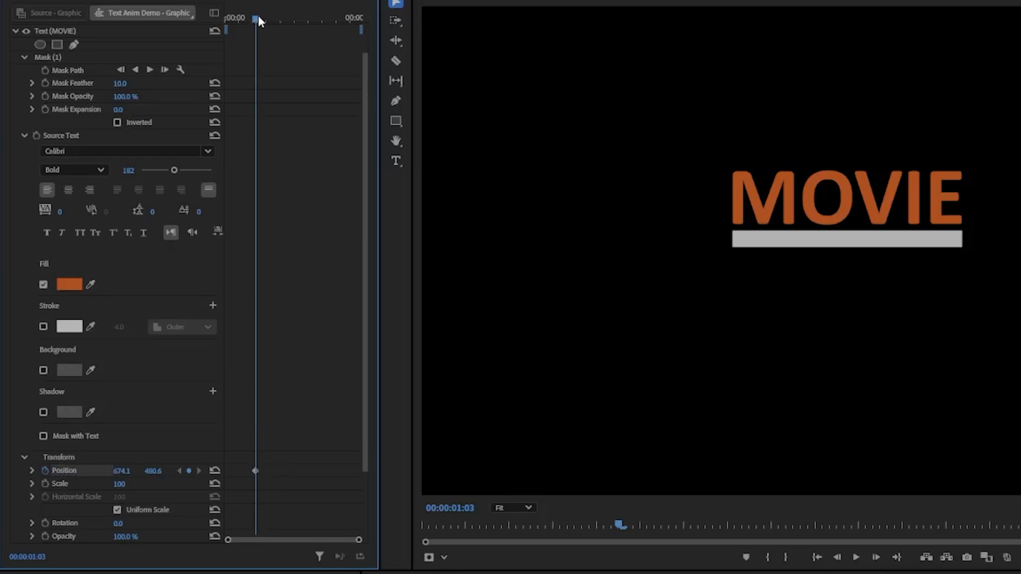
drag(257, 15, 248, 53)
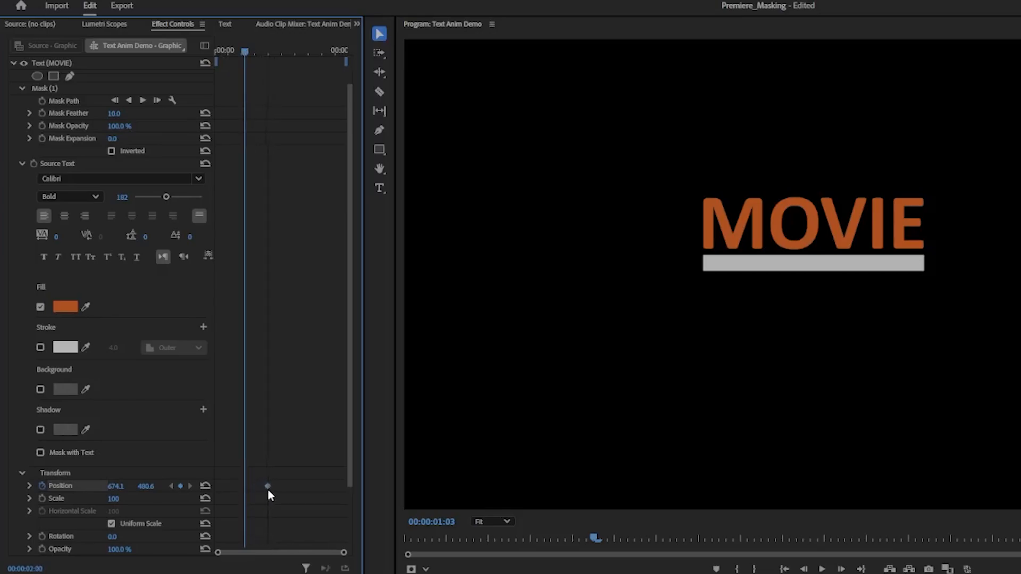
Add a text Position keyframe at 00:00:01:00 with vertical position 872.6, hiding MOVIE below its mask, and play the animation from the start
mouse_move(245, 49)
mouse_down()
mouse_move(269, 52)
mouse_move(225, 50)
mouse_move(242, 50)
mouse_up()
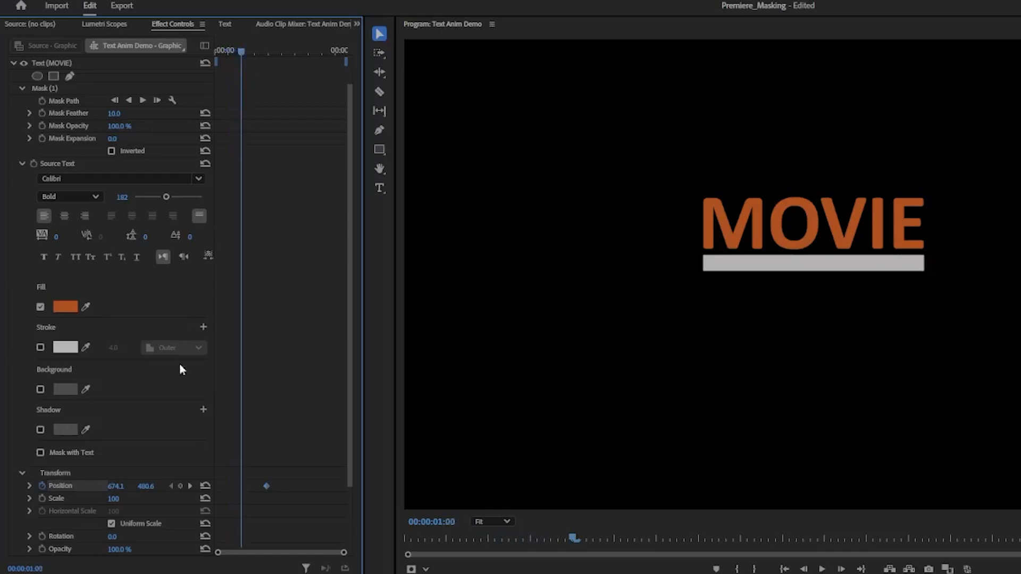
click(180, 486)
drag(142, 486, 366, 487)
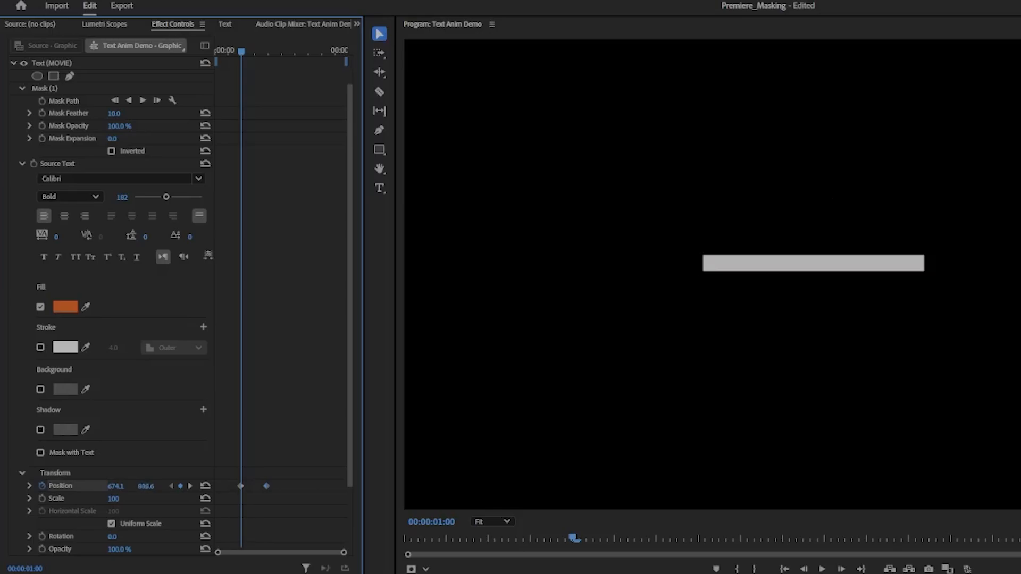
drag(381, 486, 351, 487)
drag(244, 51, 198, 43)
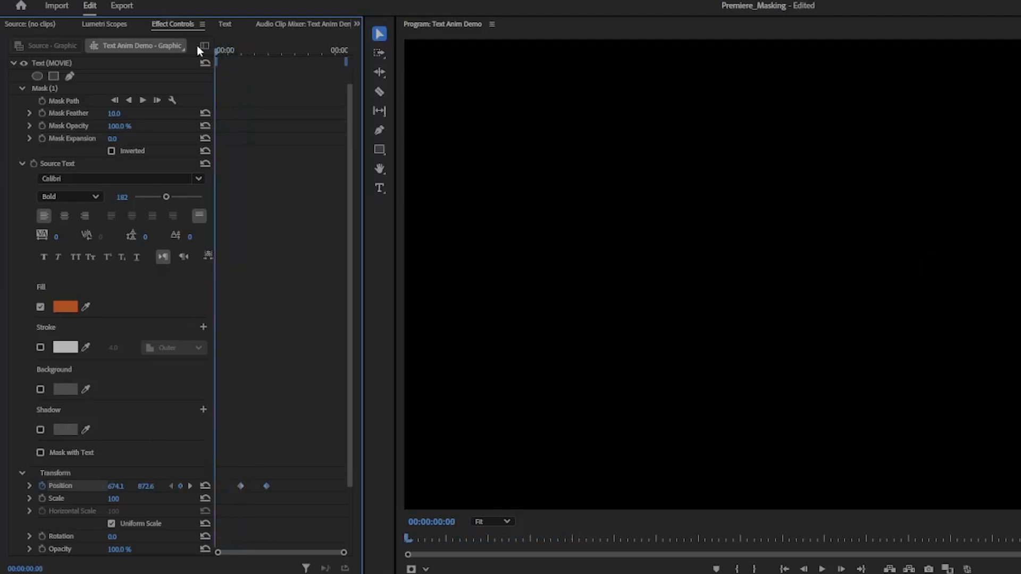
key(space)
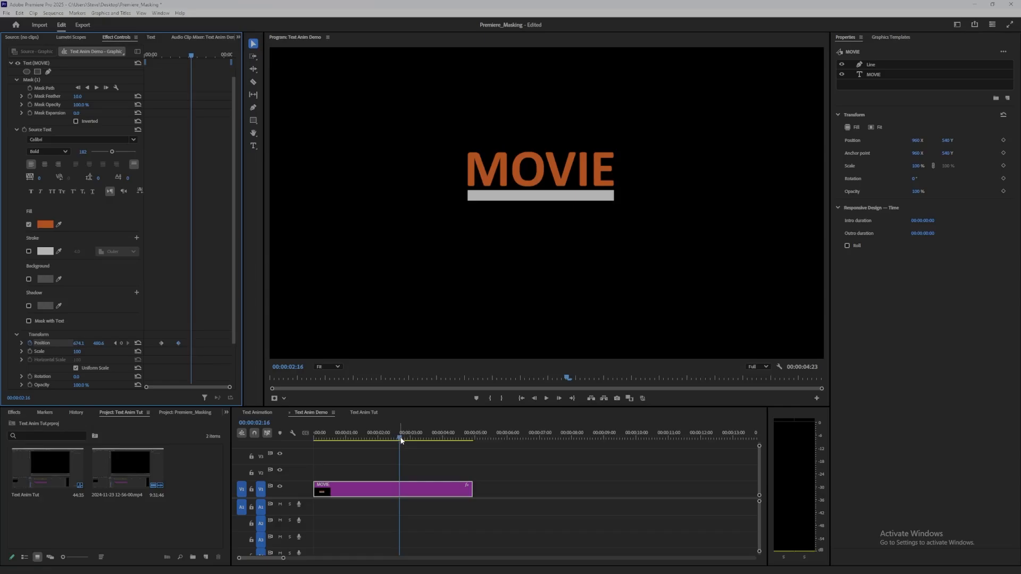
Add a holding Position keyframe for the text at 00:00:02:19 and another at 00:00:03:16 with vertical position 833.6
mouse_move(400, 440)
mouse_down()
mouse_move(374, 433)
mouse_move(404, 432)
mouse_up()
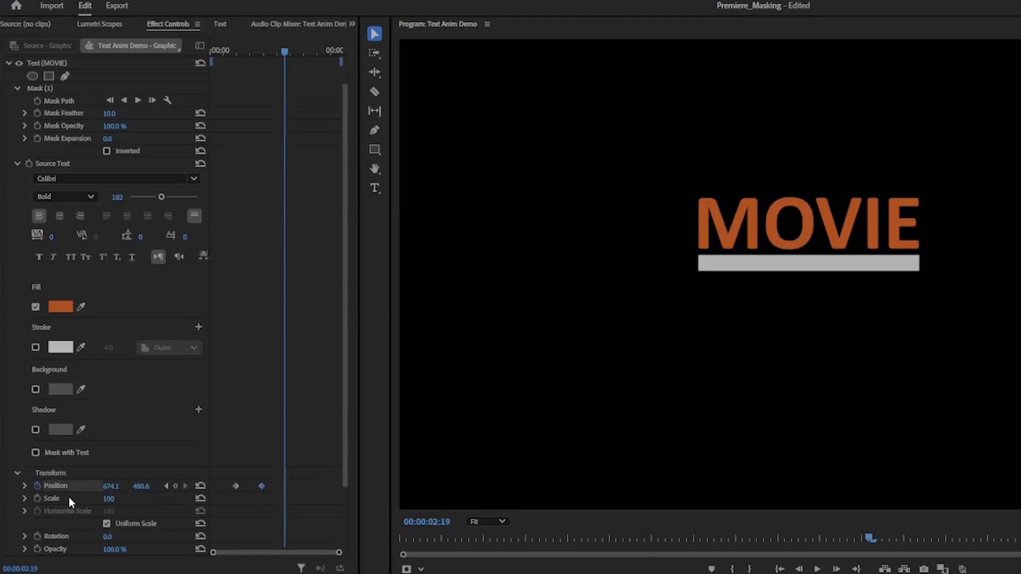
click(175, 486)
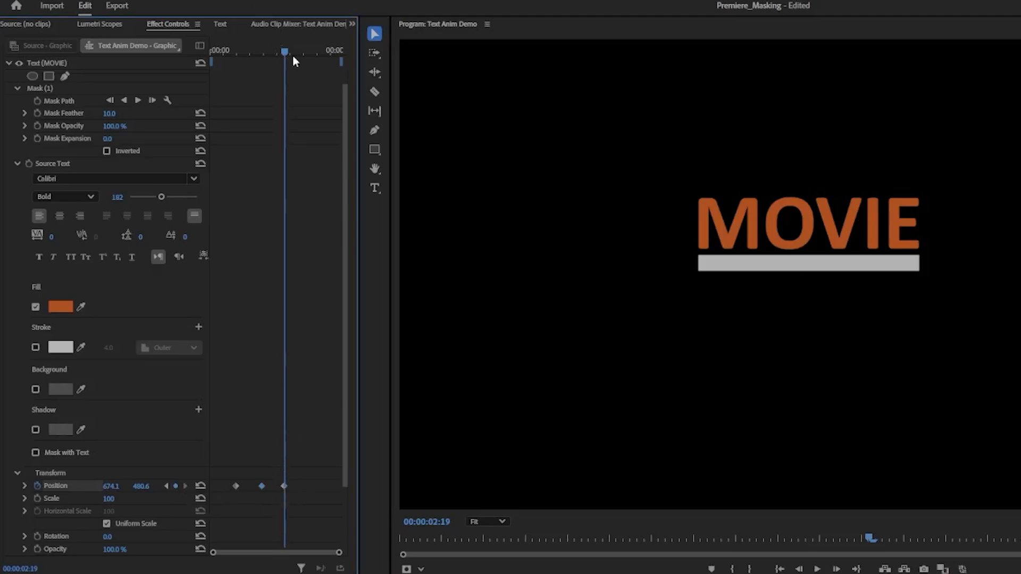
drag(285, 52, 309, 54)
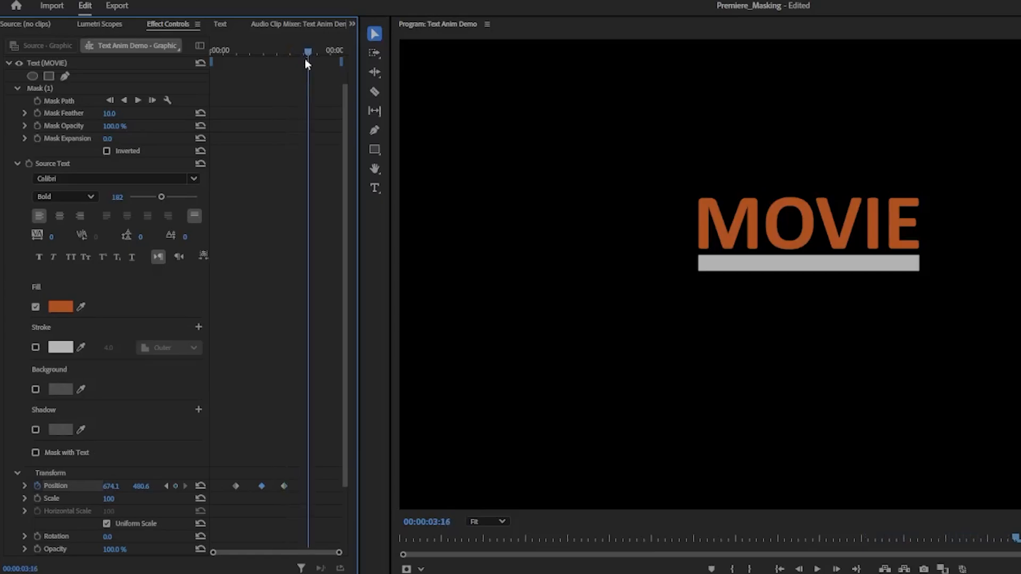
click(175, 486)
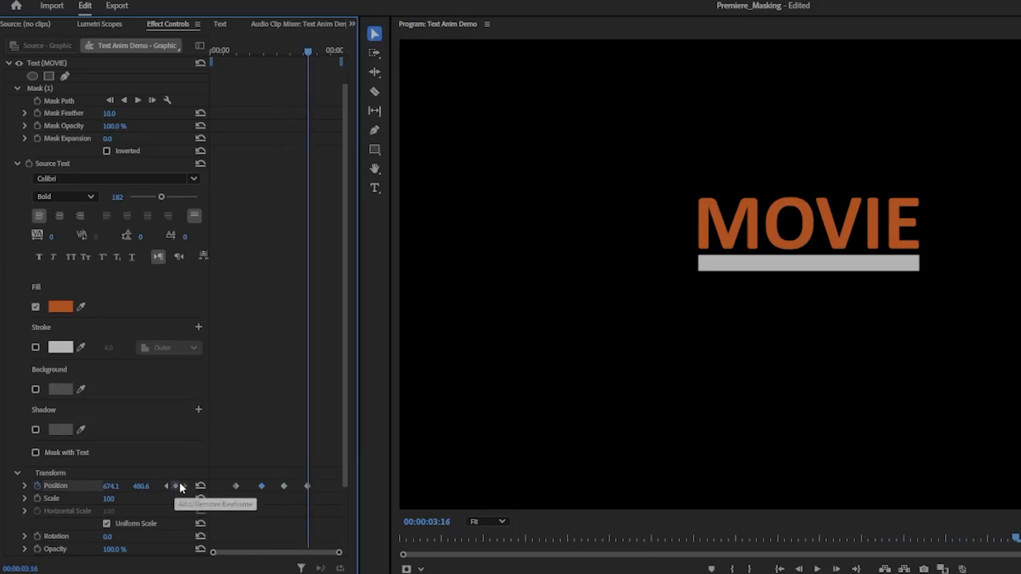
drag(142, 488, 171, 488)
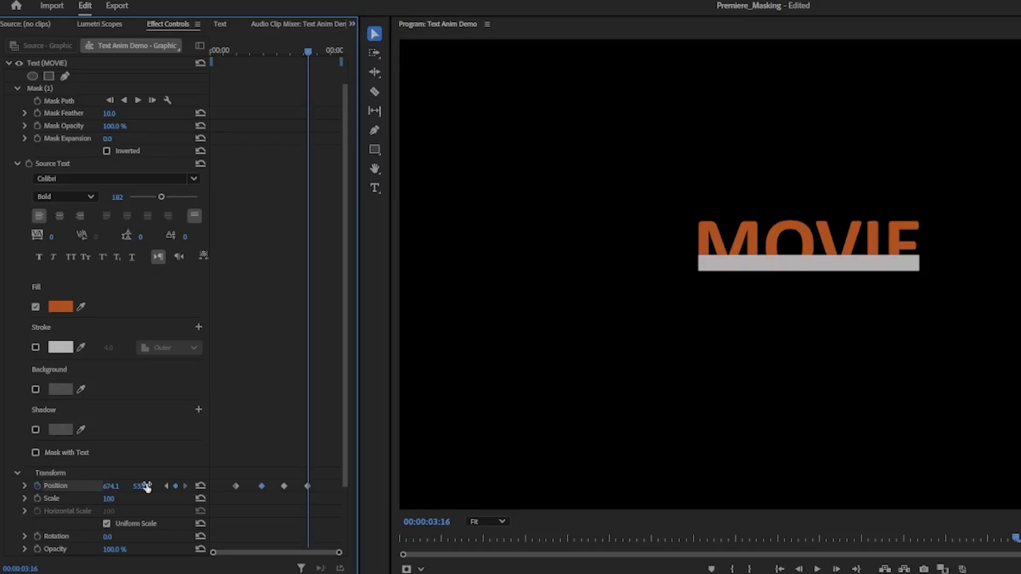
click(40, 87)
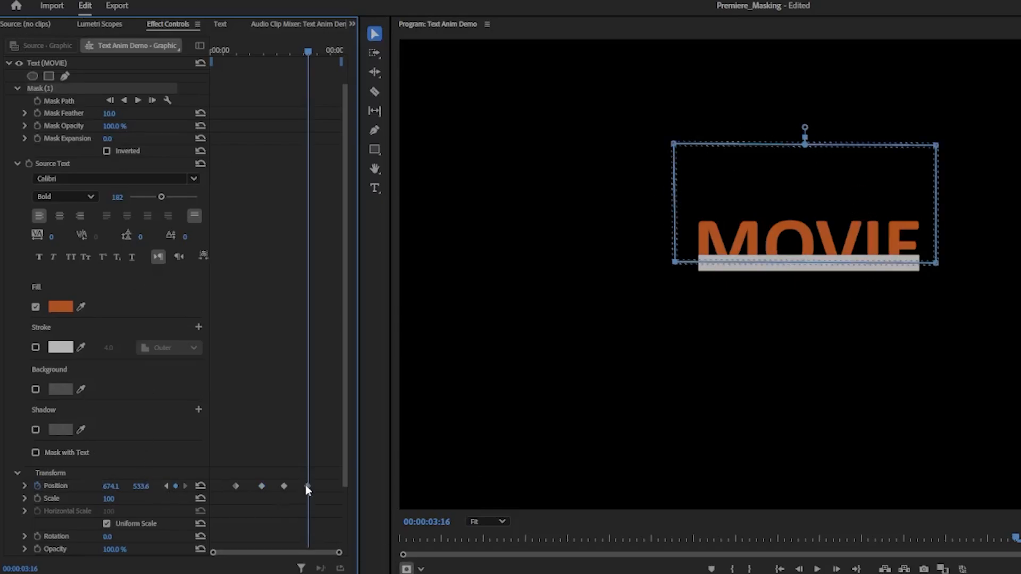
drag(141, 486, 271, 486)
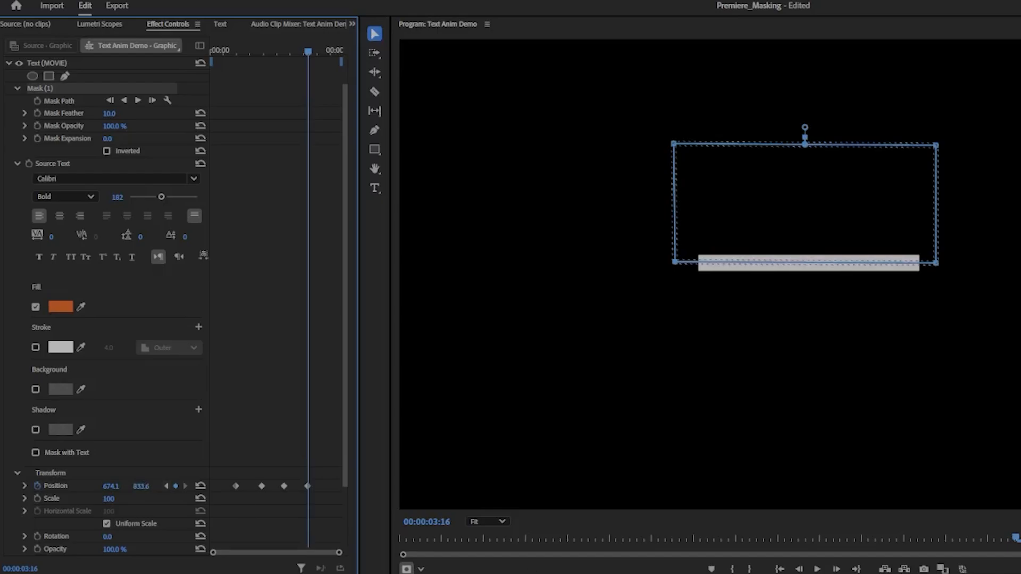
Add a Mask Path keyframe to the Line shape at 00:00:03:17, one frame after the text's last Position keyframe, keeping the bar fully visible
key(Right)
key(Right)
key(Right)
key(Right)
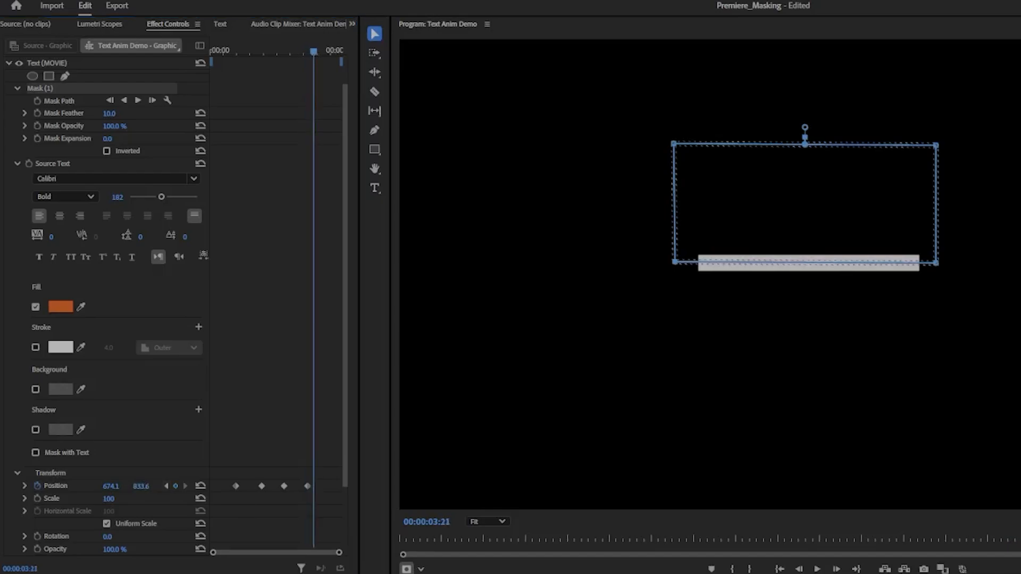
key(Left)
key(Left)
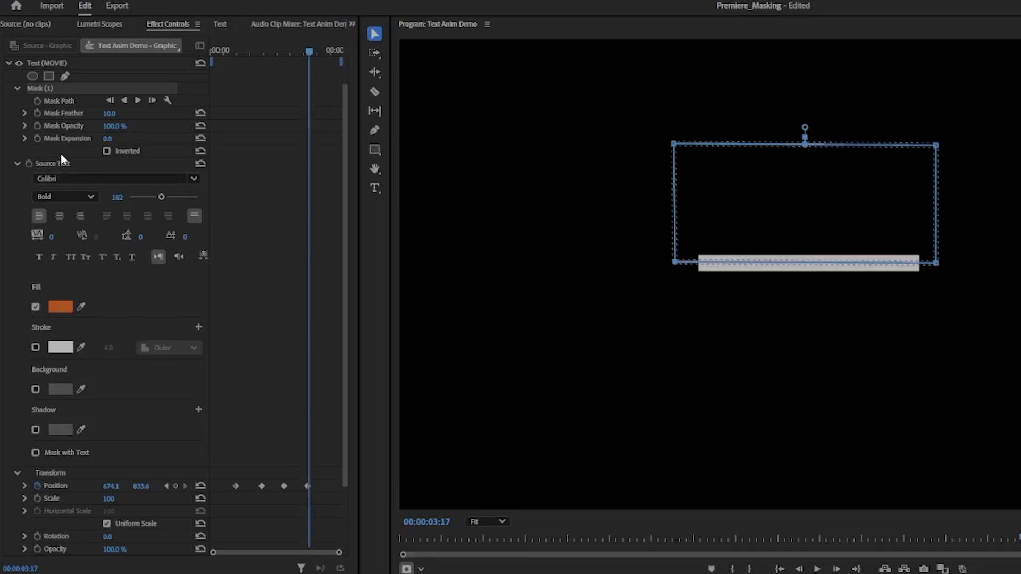
click(9, 63)
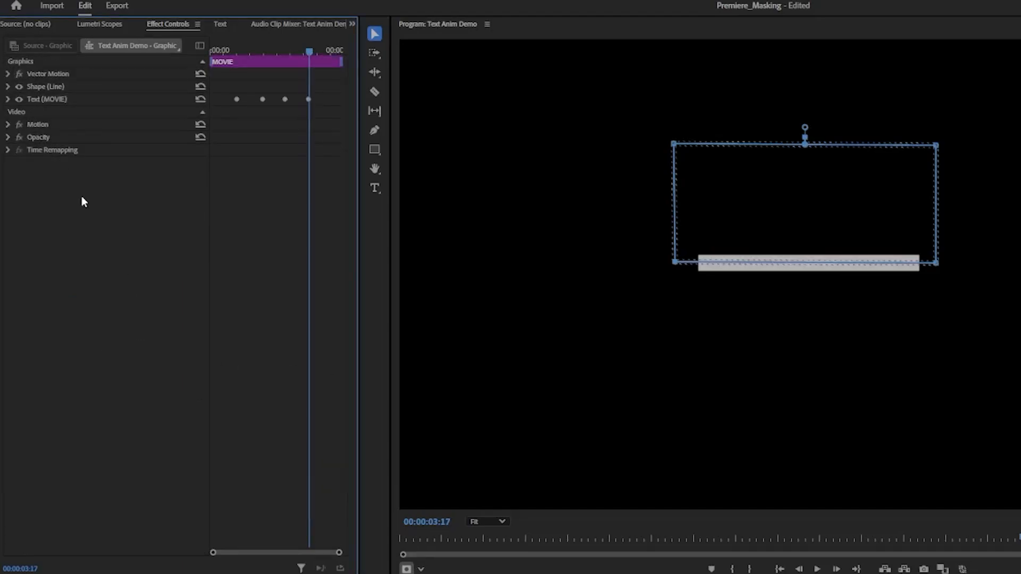
click(8, 87)
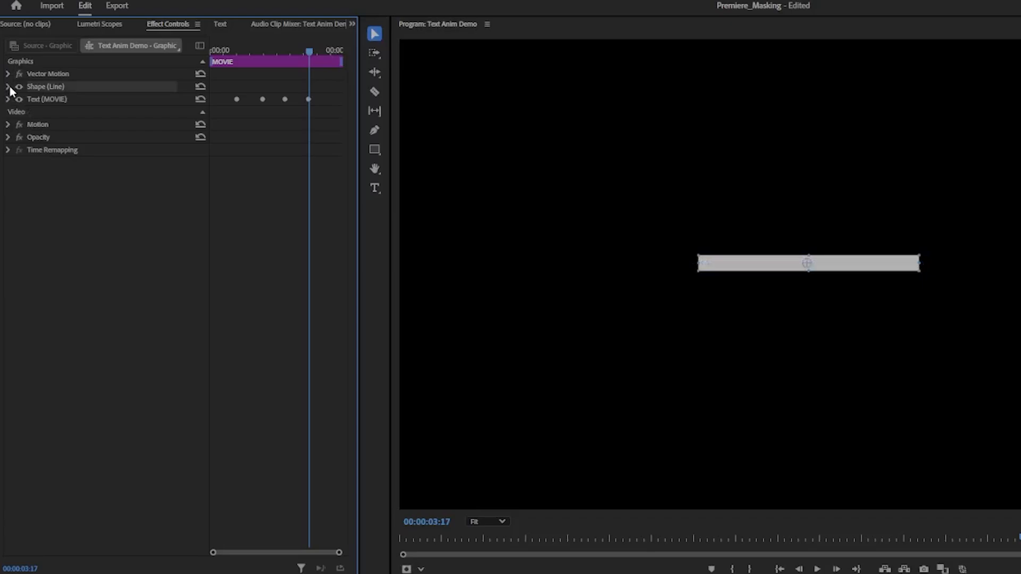
click(9, 89)
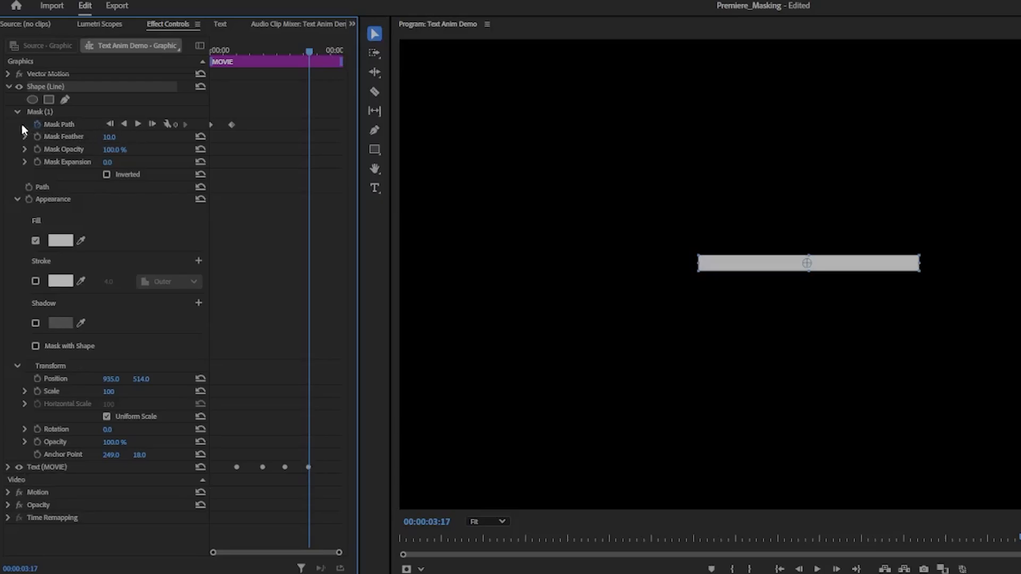
click(175, 124)
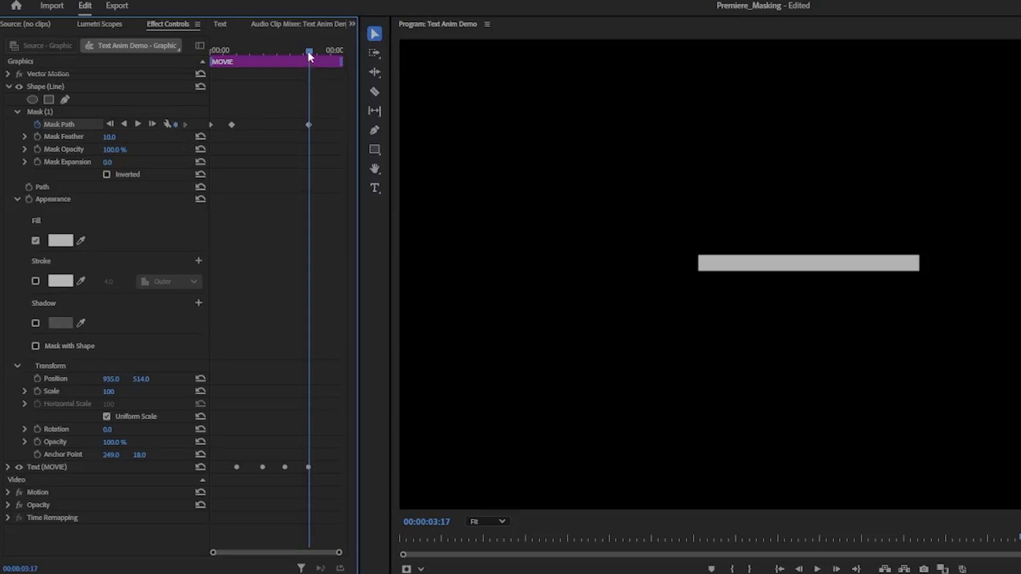
Add a Line Mask Path keyframe at 00:00:04:14 with the mask moved left, completely clear of the bar, and play the animation from the start
drag(309, 52, 333, 64)
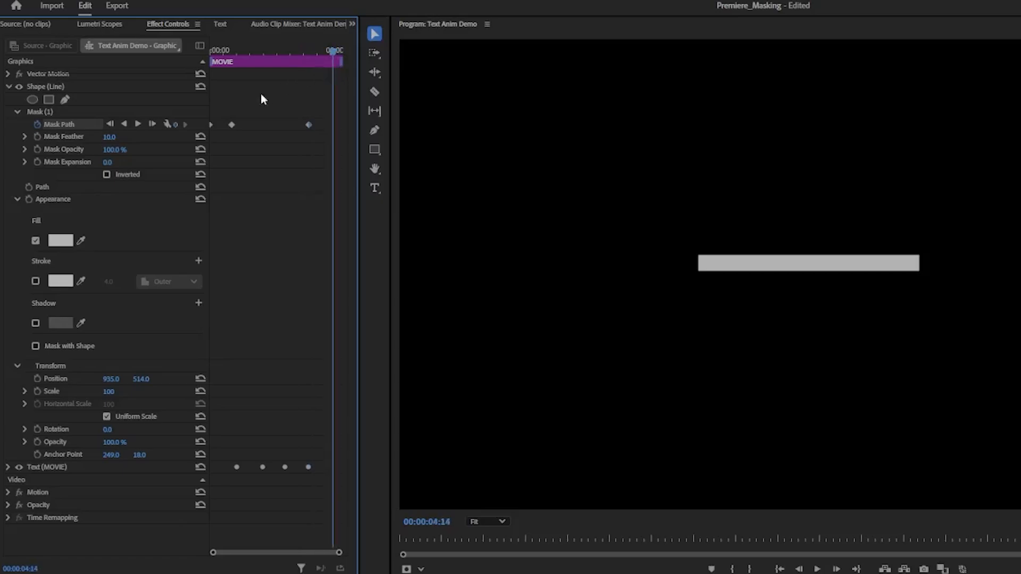
click(175, 124)
click(55, 113)
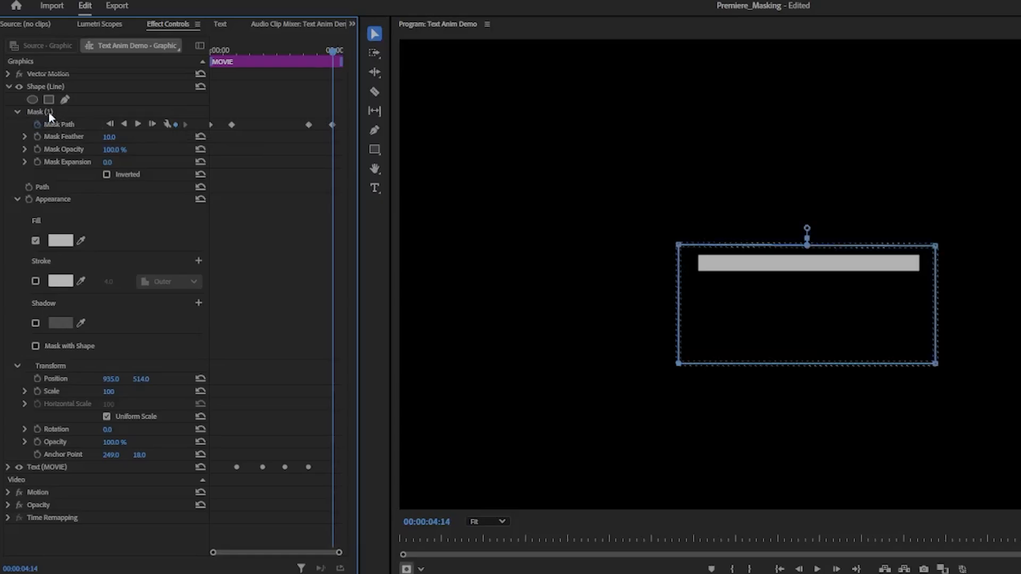
click(847, 286)
drag(847, 287, 529, 288)
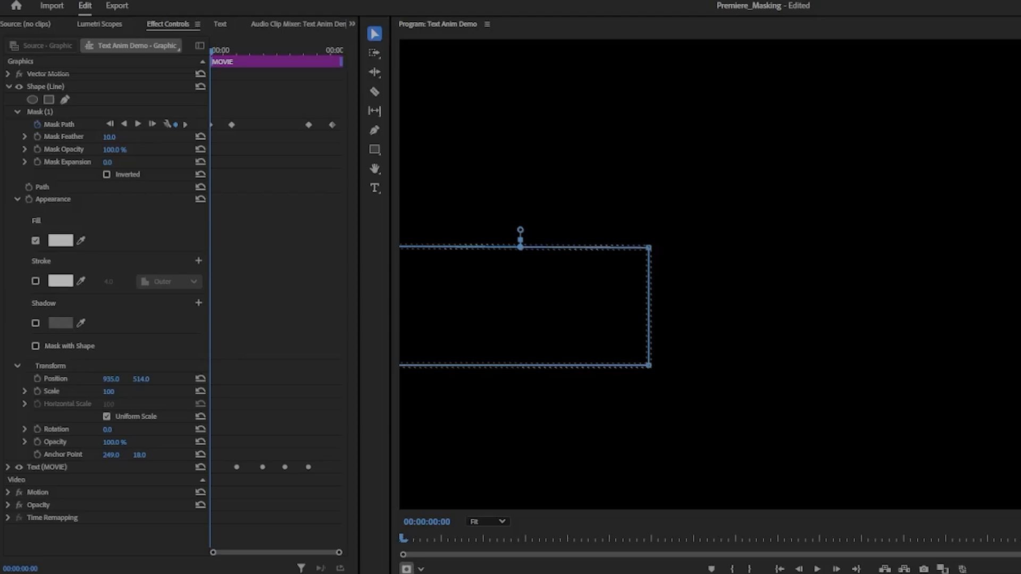
key(space)
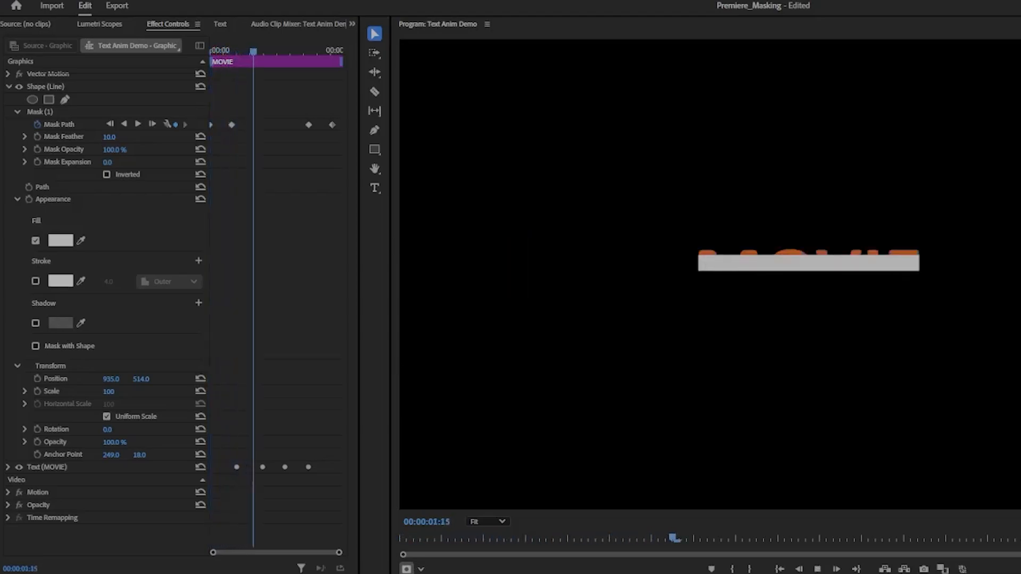